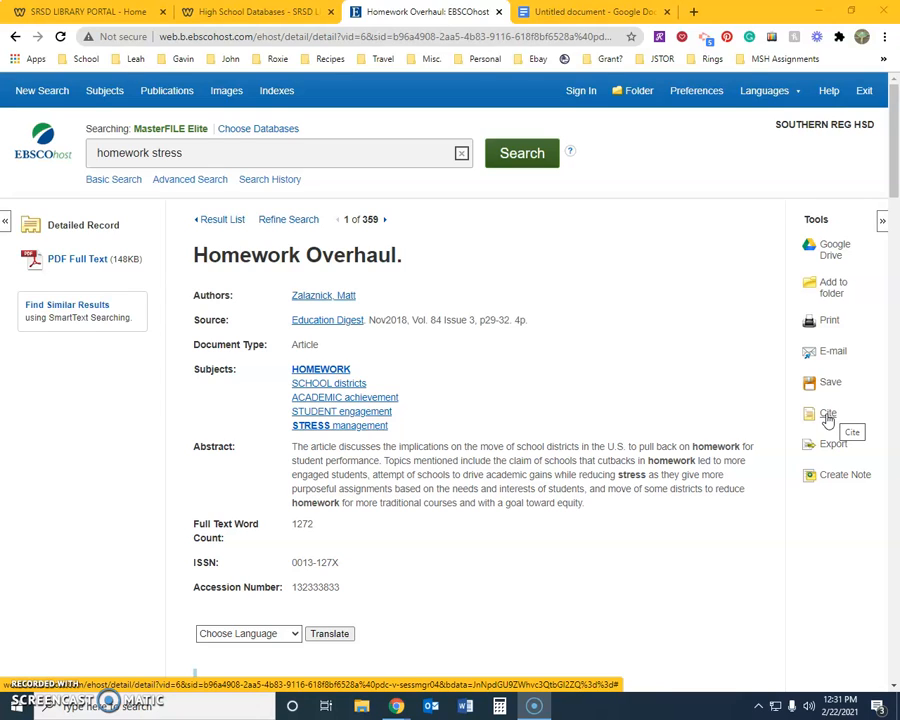
Open the citation formats for the "Homework Overhaul" article and copy its full MLA Works Cited entry.
click(828, 420)
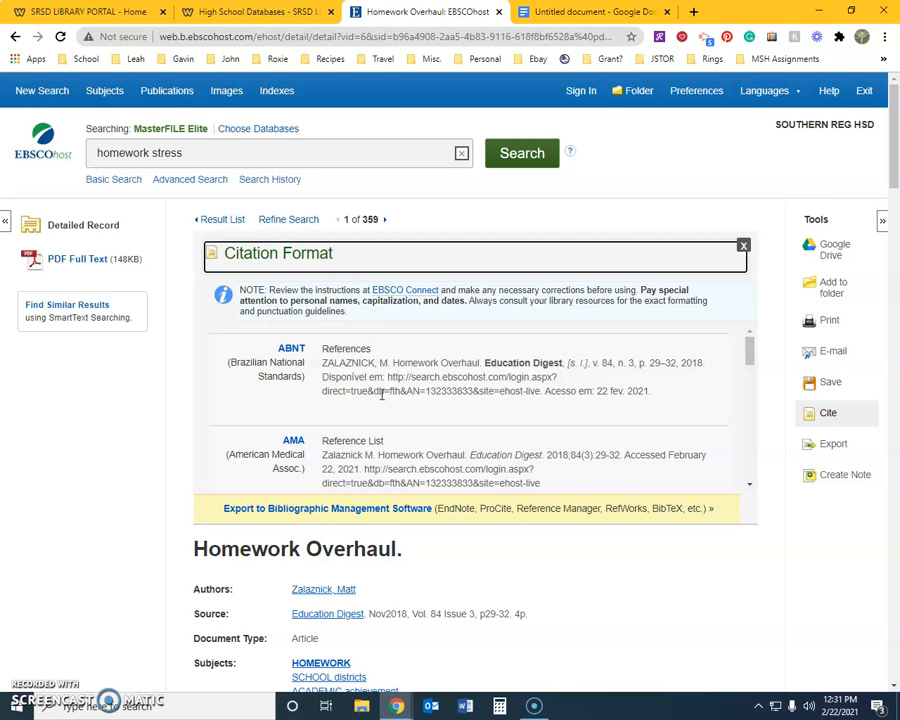
scroll(381, 394, down, 5)
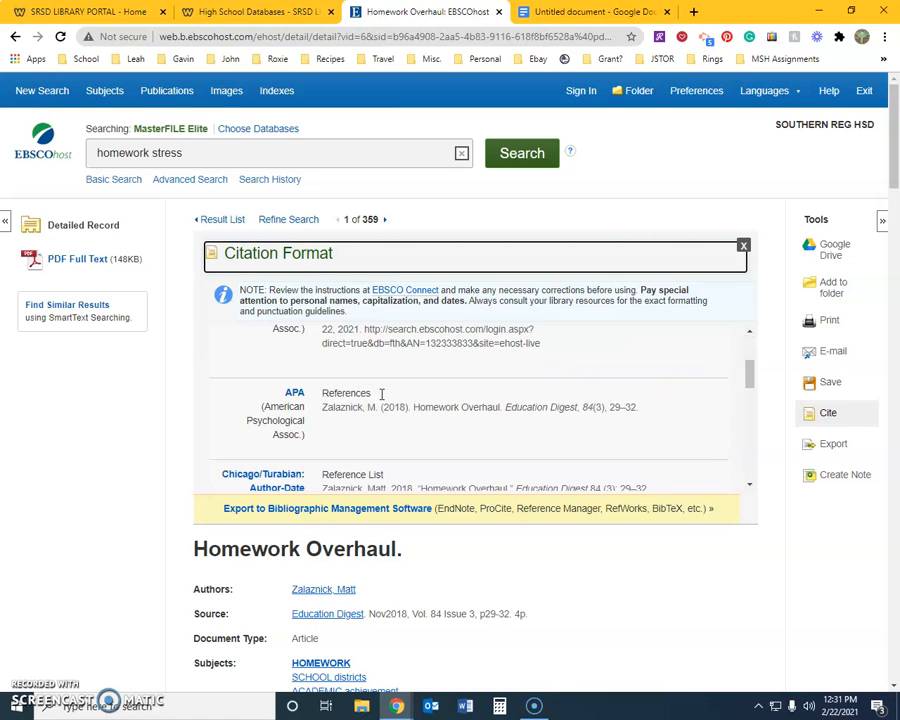
scroll(381, 398, down, 5)
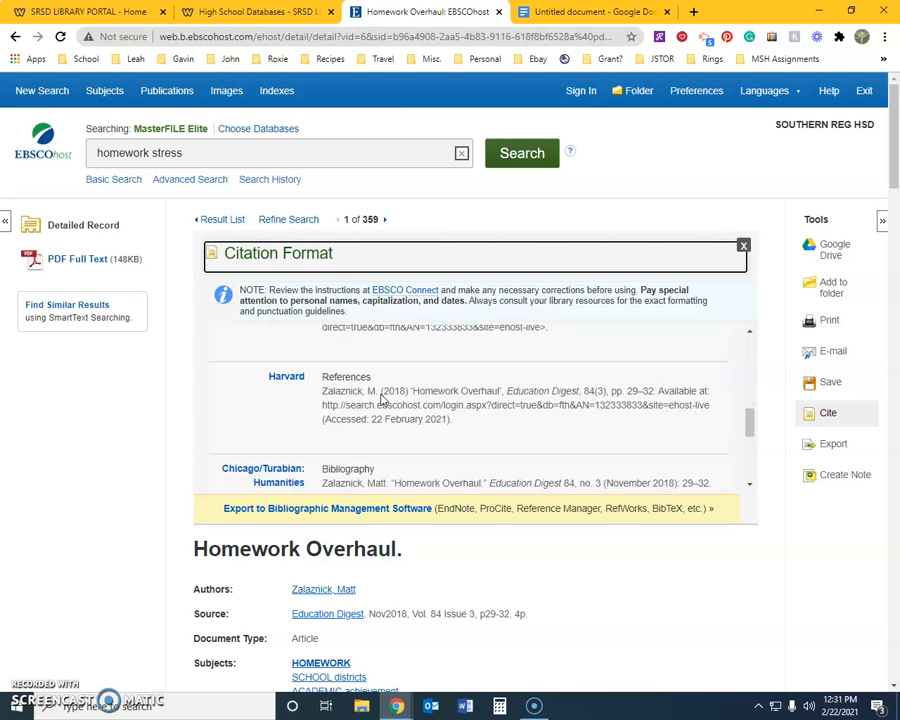
scroll(383, 399, down, 1)
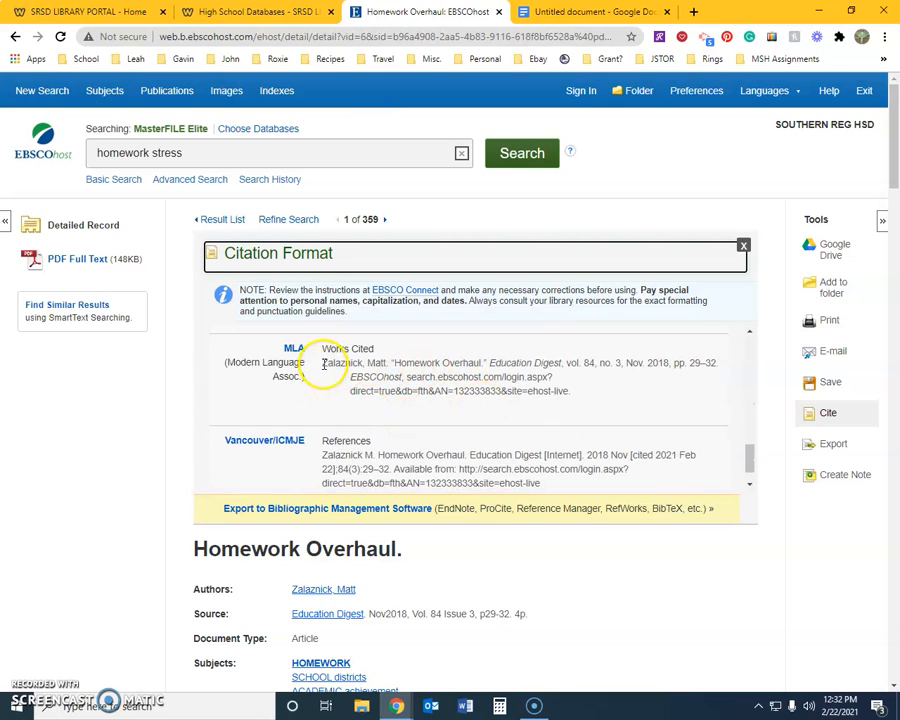
click(327, 363)
drag(327, 363, 594, 402)
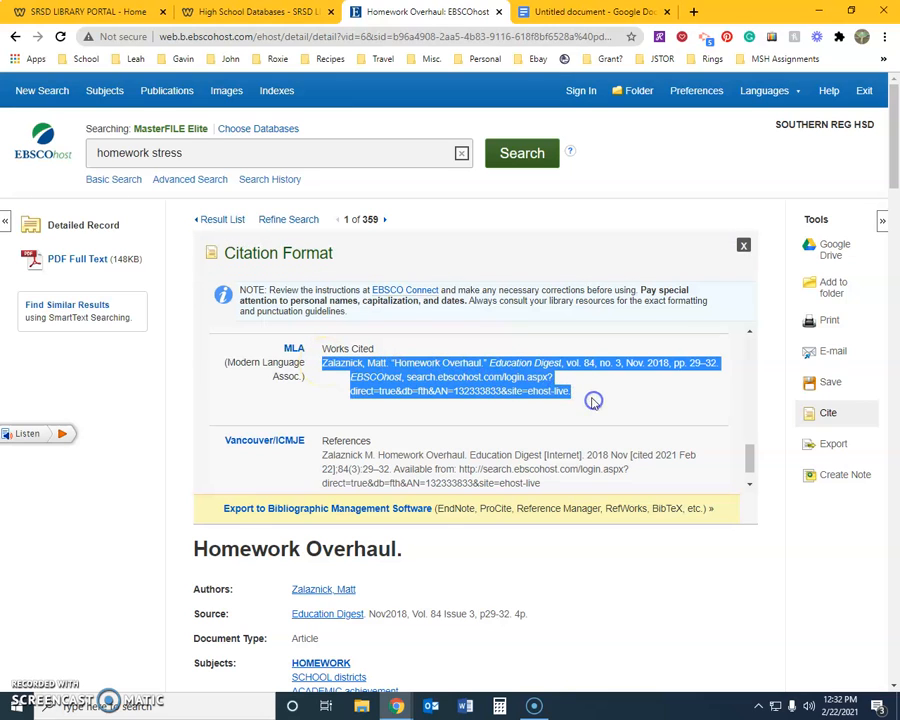
right_click(497, 377)
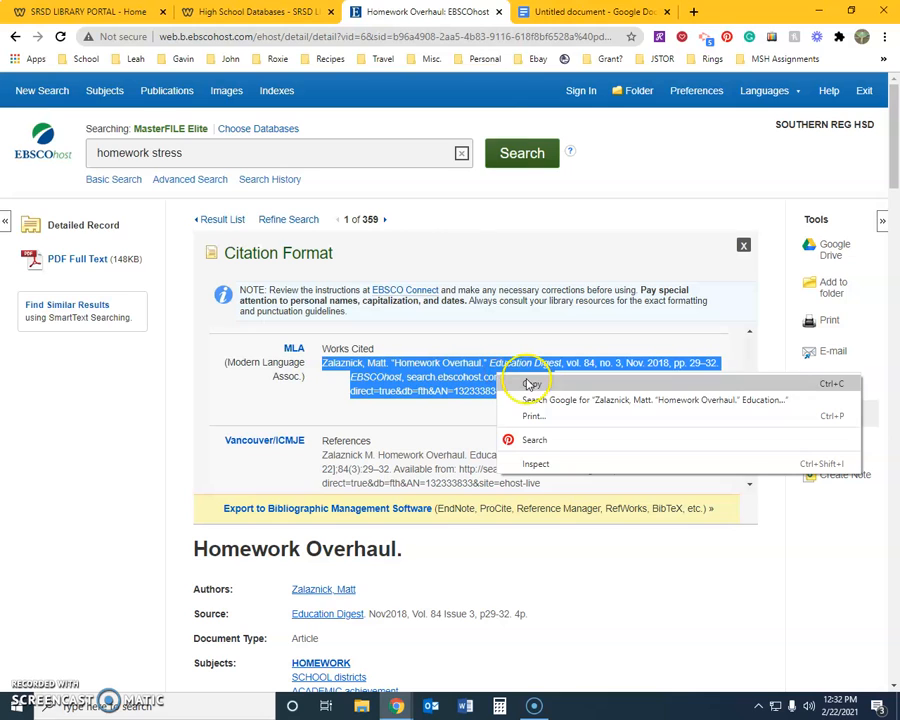
click(530, 383)
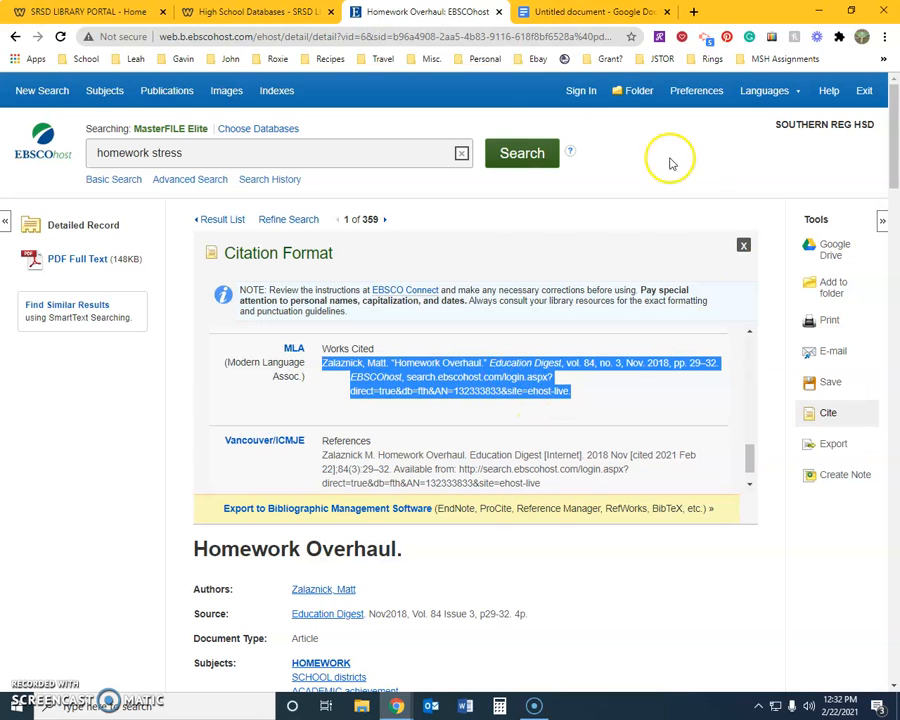
Switch to the untitled Google Docs document and add the centred heading "Works Cited" on the first line.
click(604, 14)
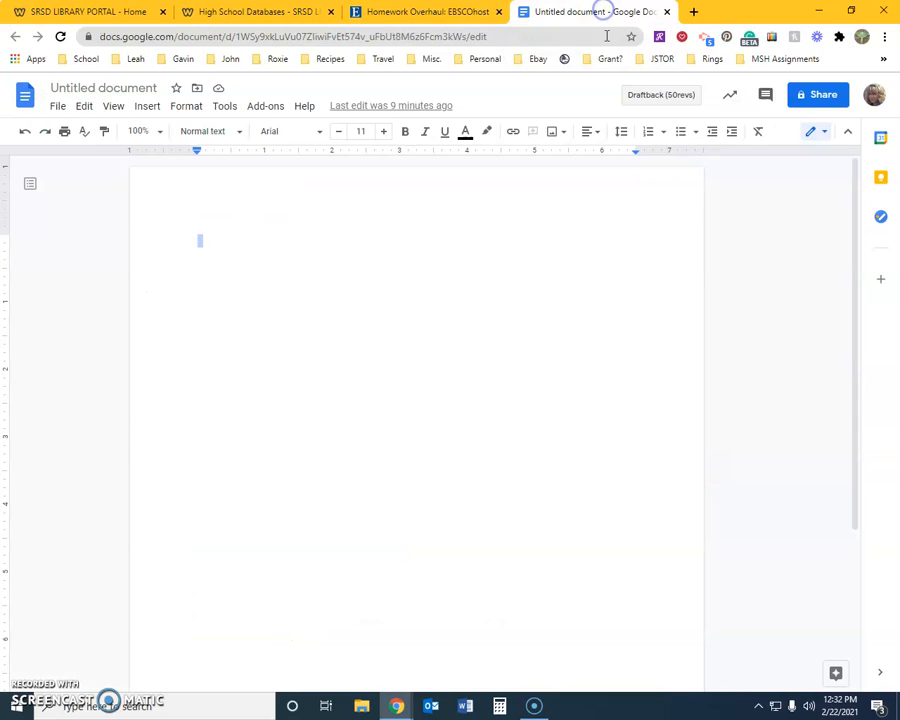
click(199, 240)
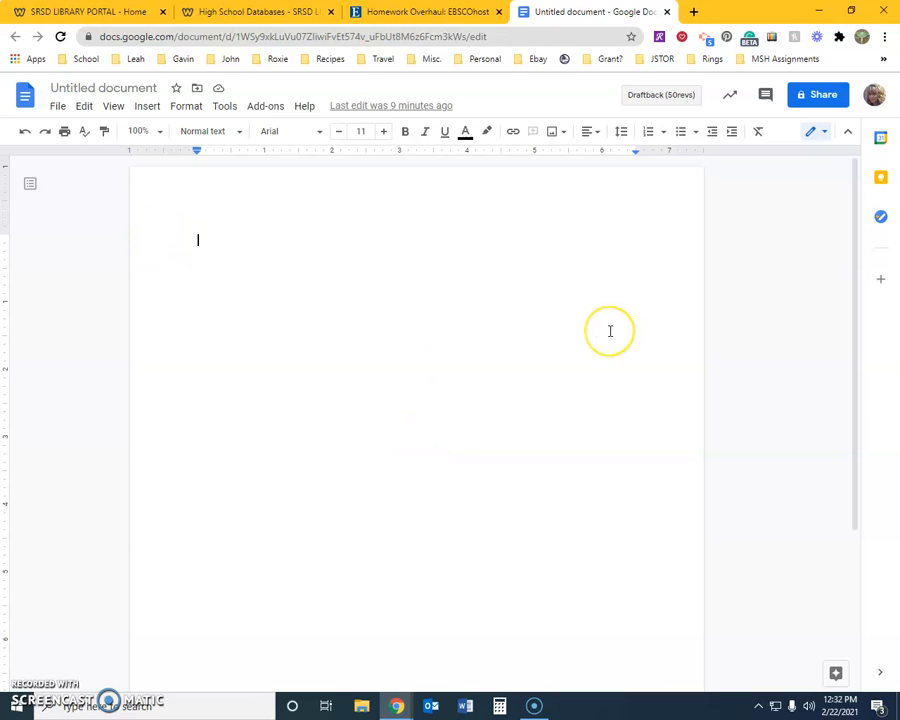
click(599, 137)
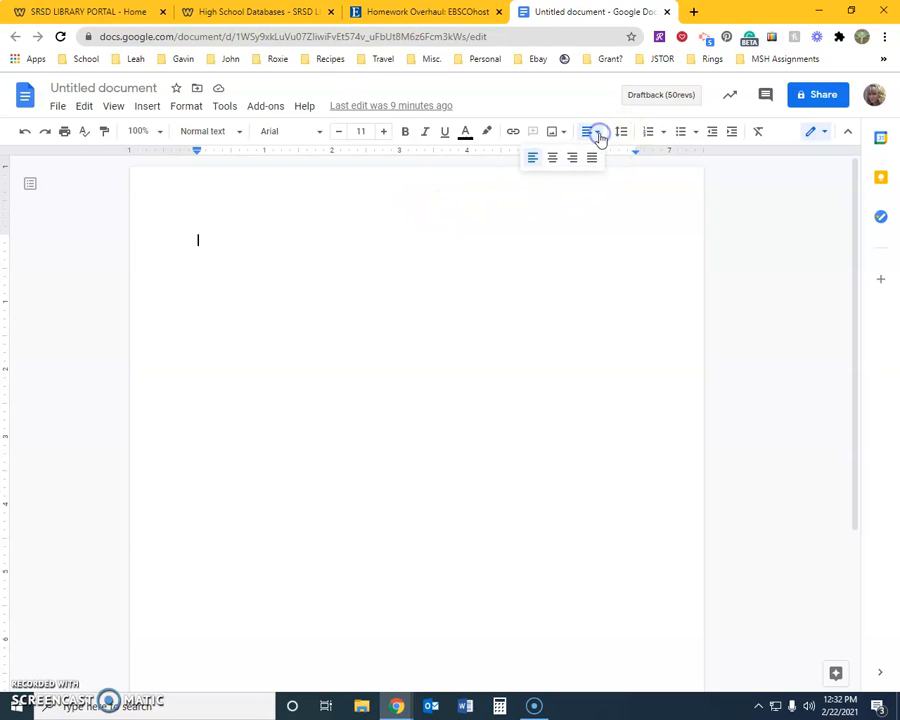
click(553, 159)
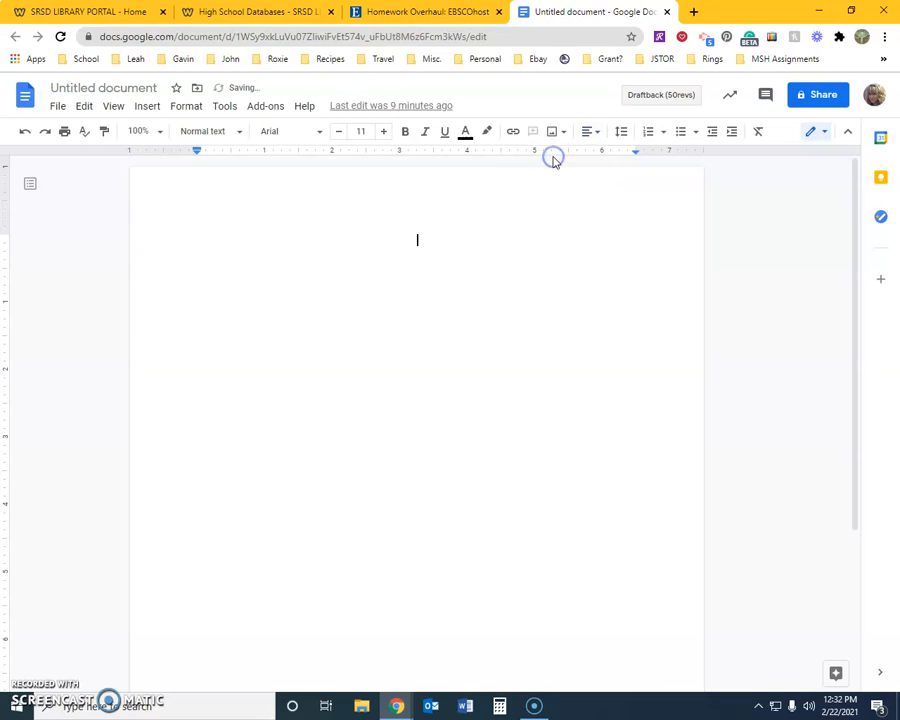
text(Works Cited)
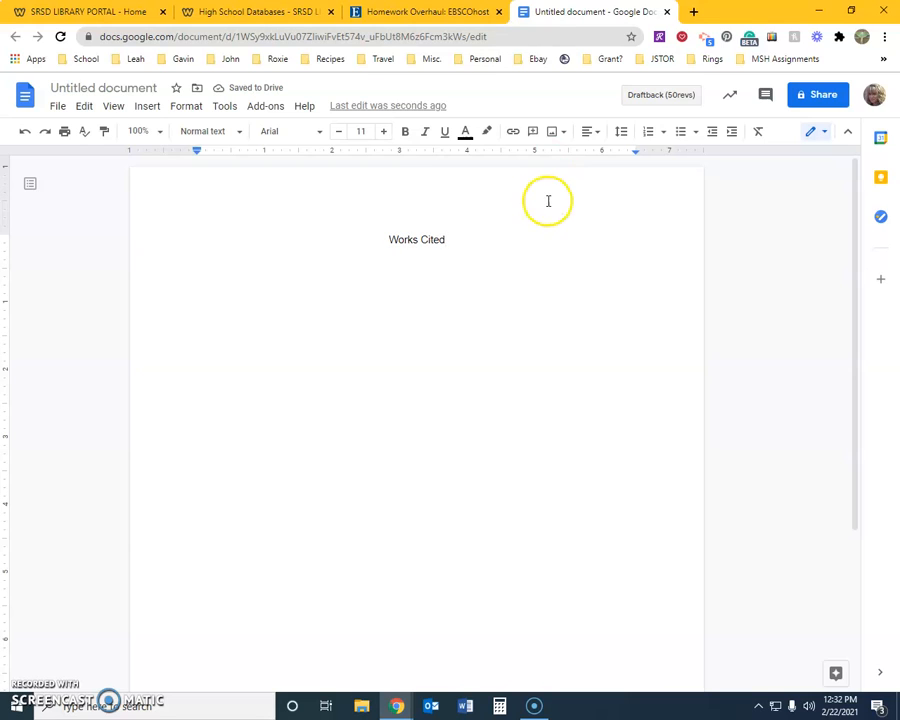
Format the "Works Cited" heading as Times New Roman, size 12, with double line spacing.
drag(388, 240, 456, 238)
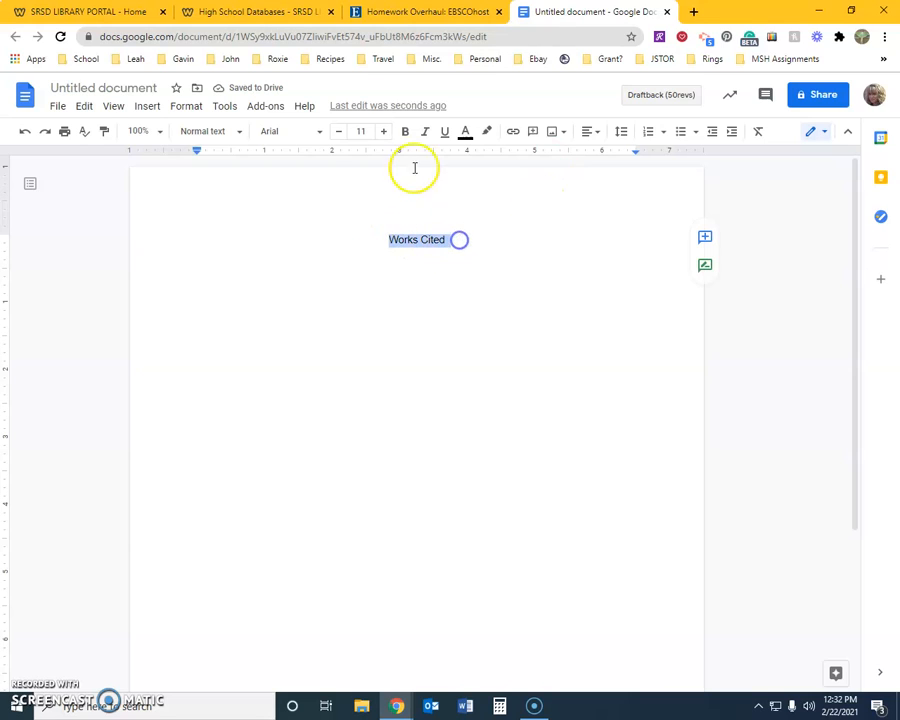
click(320, 135)
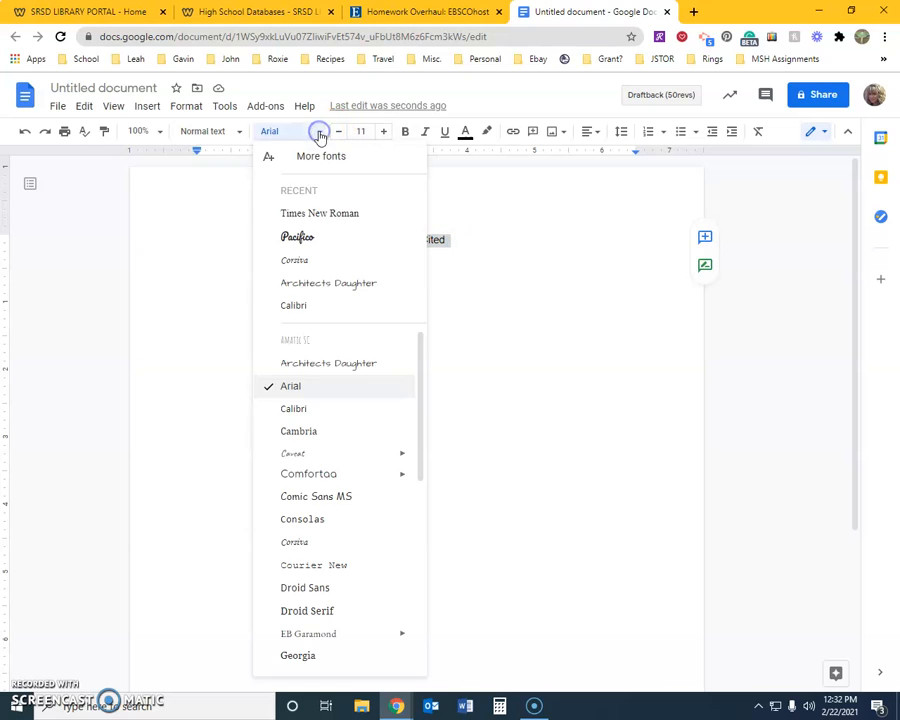
click(317, 212)
click(383, 131)
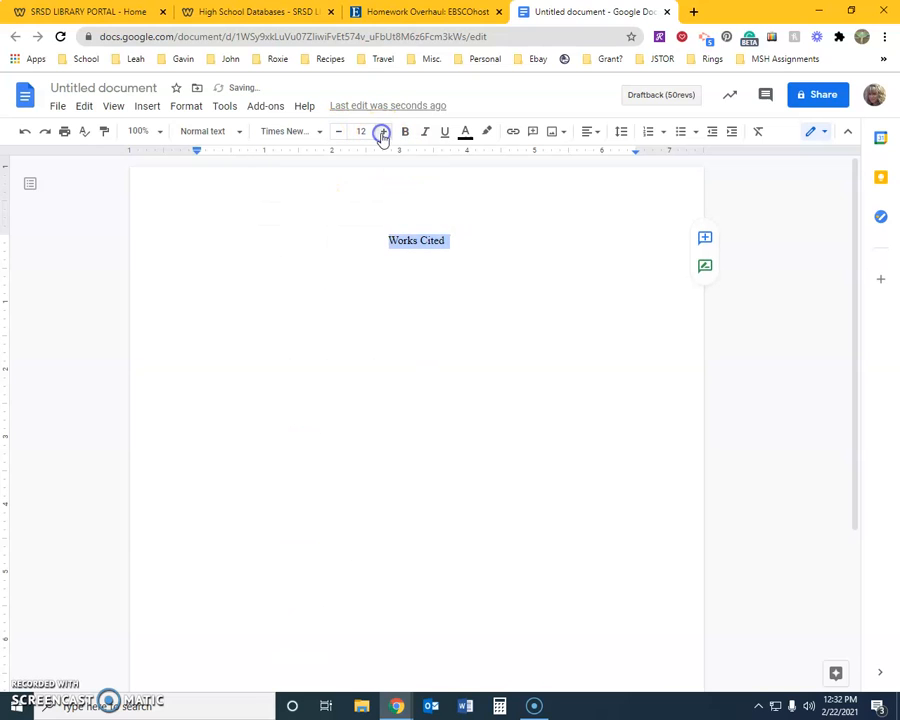
click(621, 131)
click(656, 218)
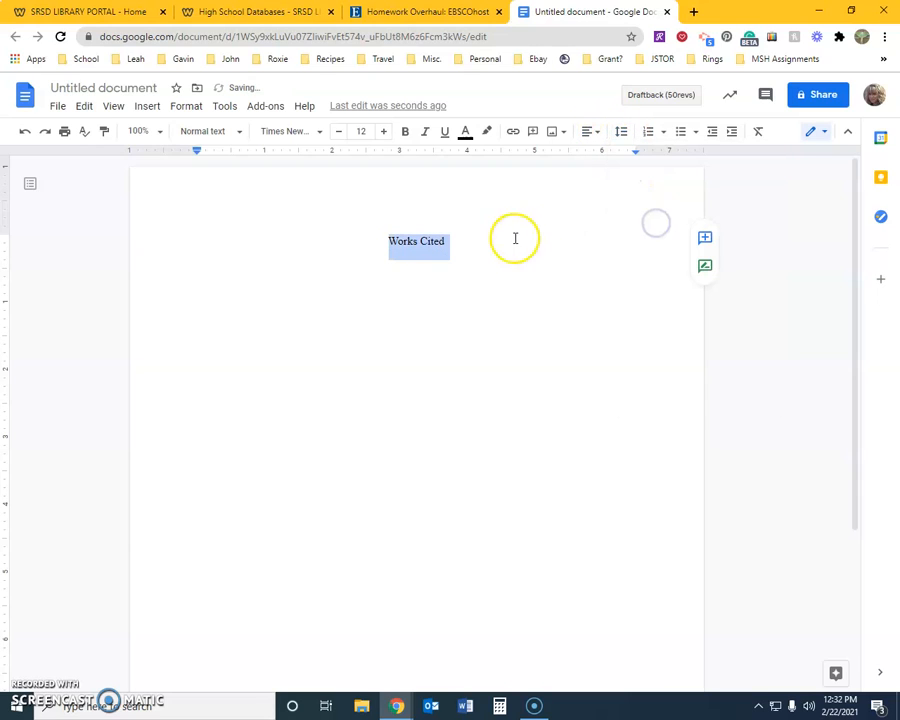
Start a left-aligned line below the "Works Cited" heading and paste the copied MLA citation there.
click(446, 241)
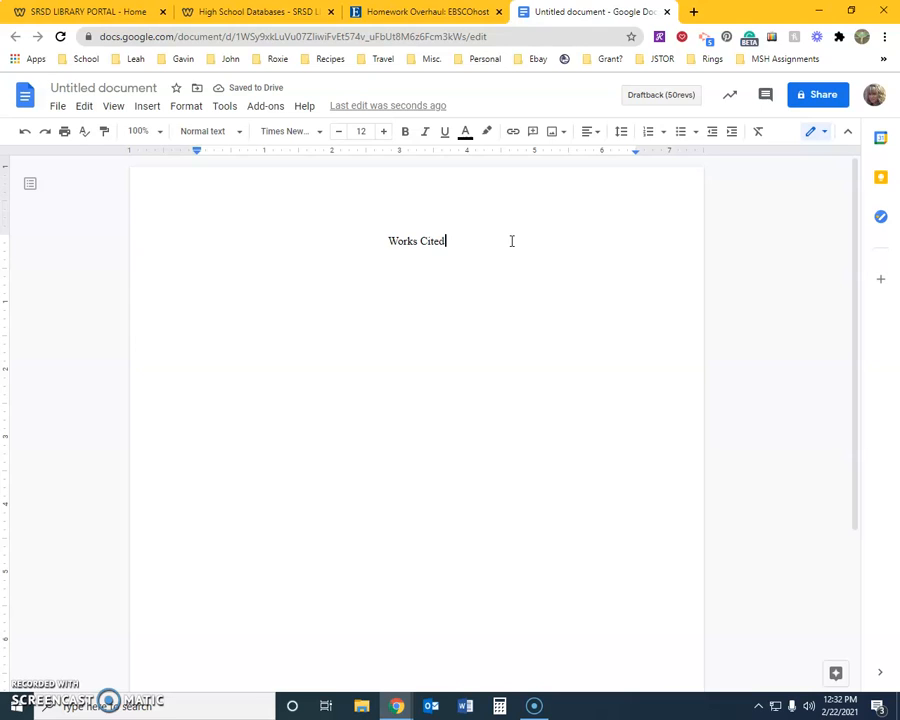
key(Return)
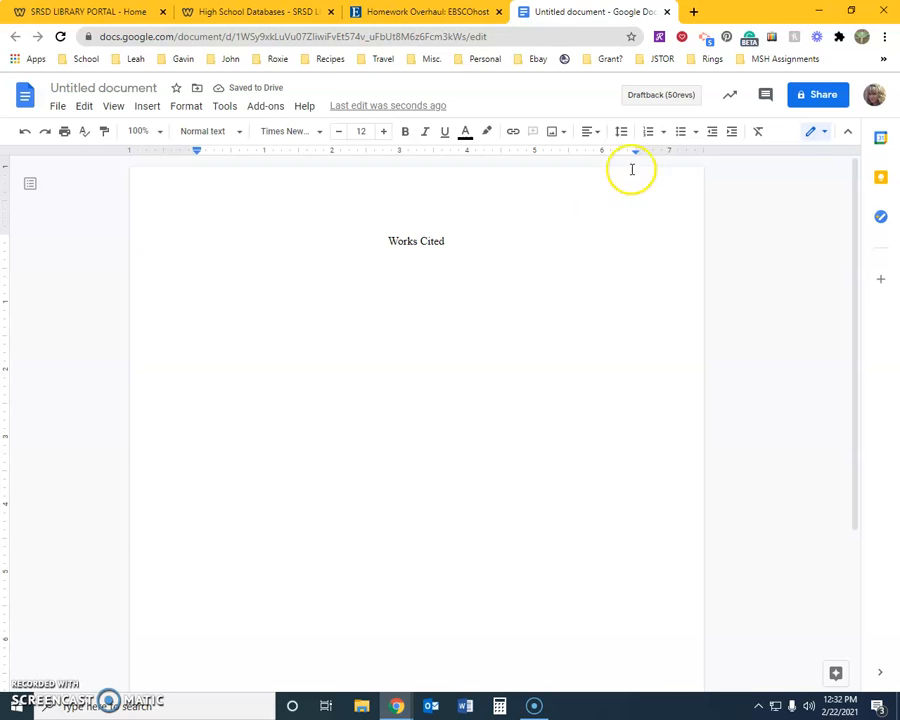
click(592, 132)
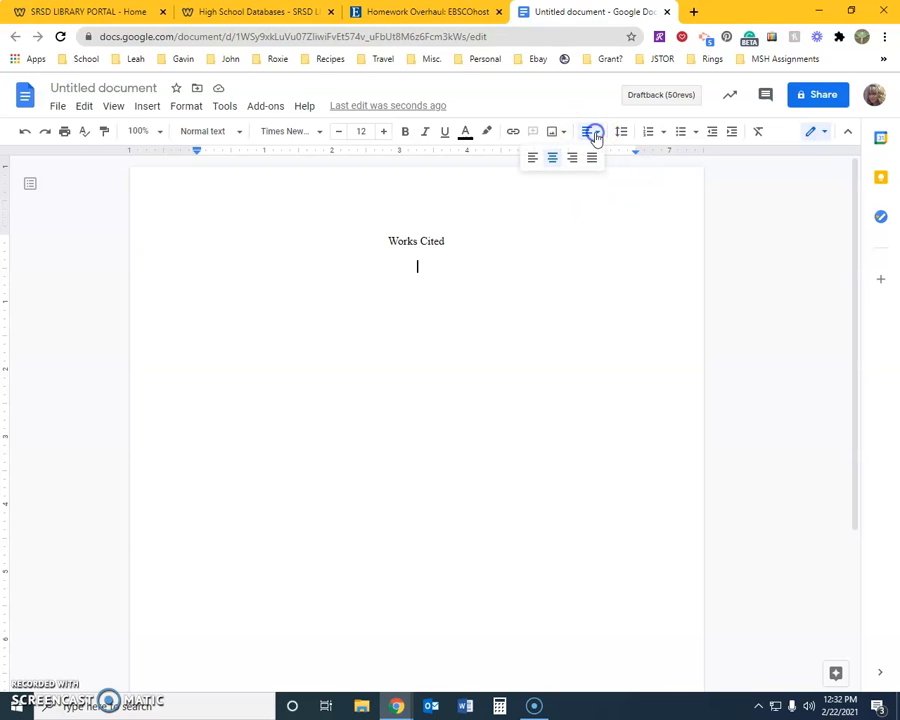
click(532, 158)
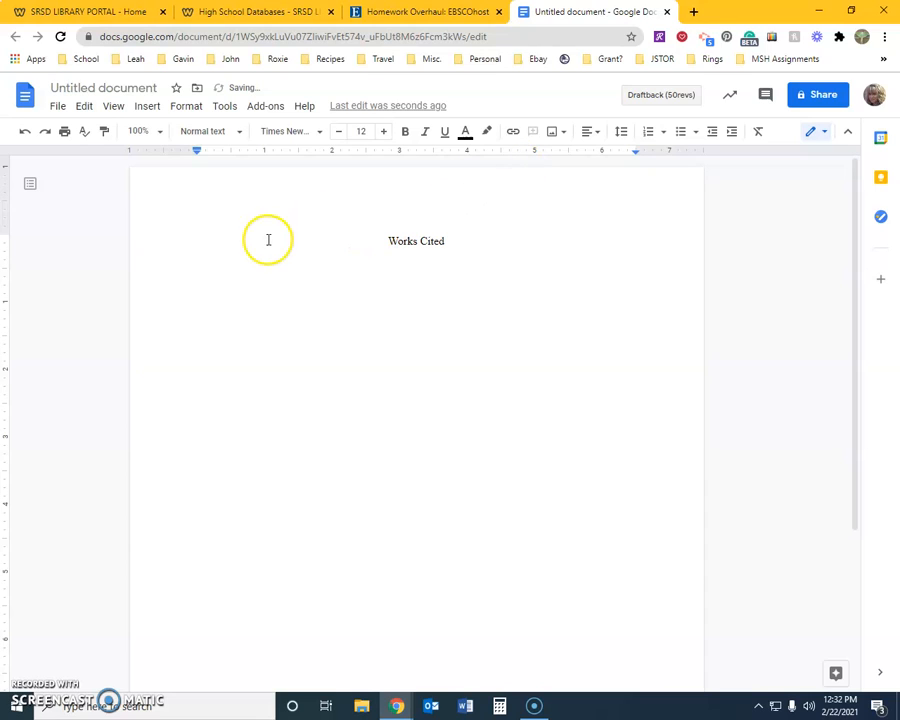
right_click(199, 265)
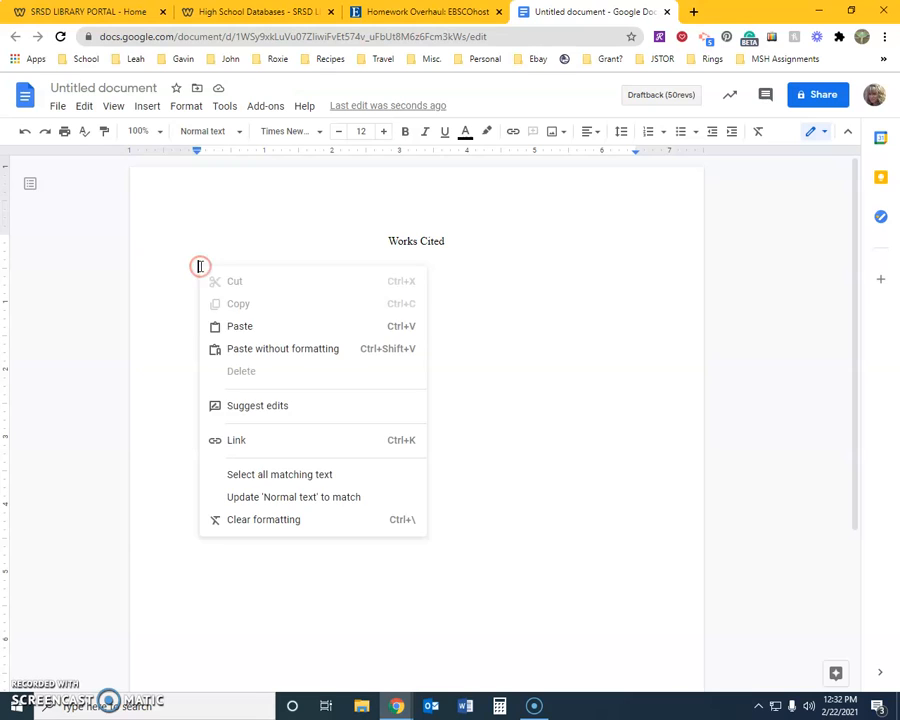
click(234, 327)
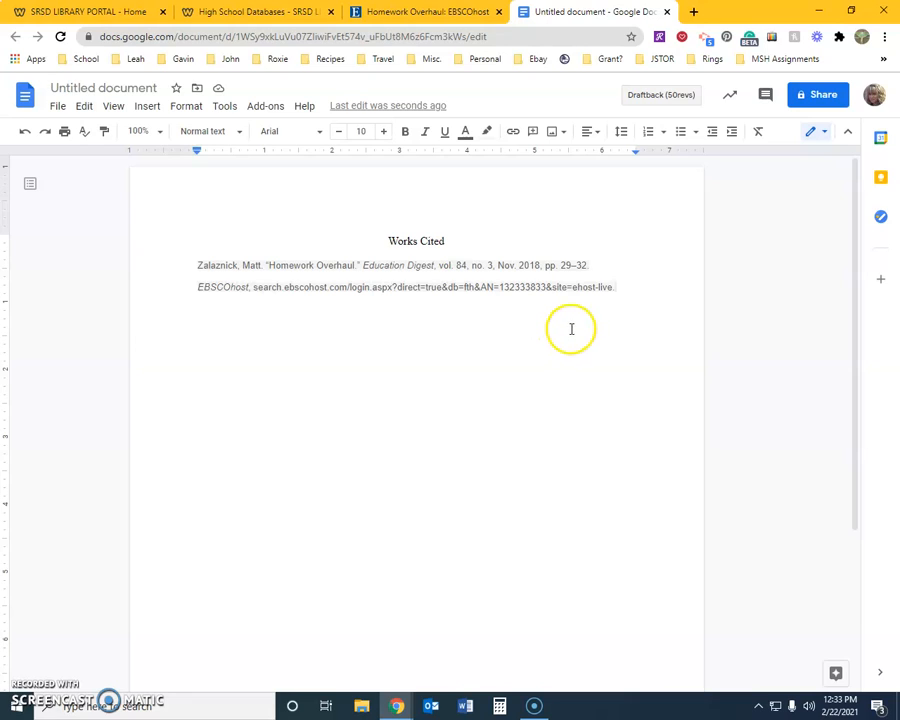
Clear all formatting from the whole pasted citation, leaving the heading out of the selection.
click(194, 265)
drag(194, 265, 615, 297)
key(ctrl+c)
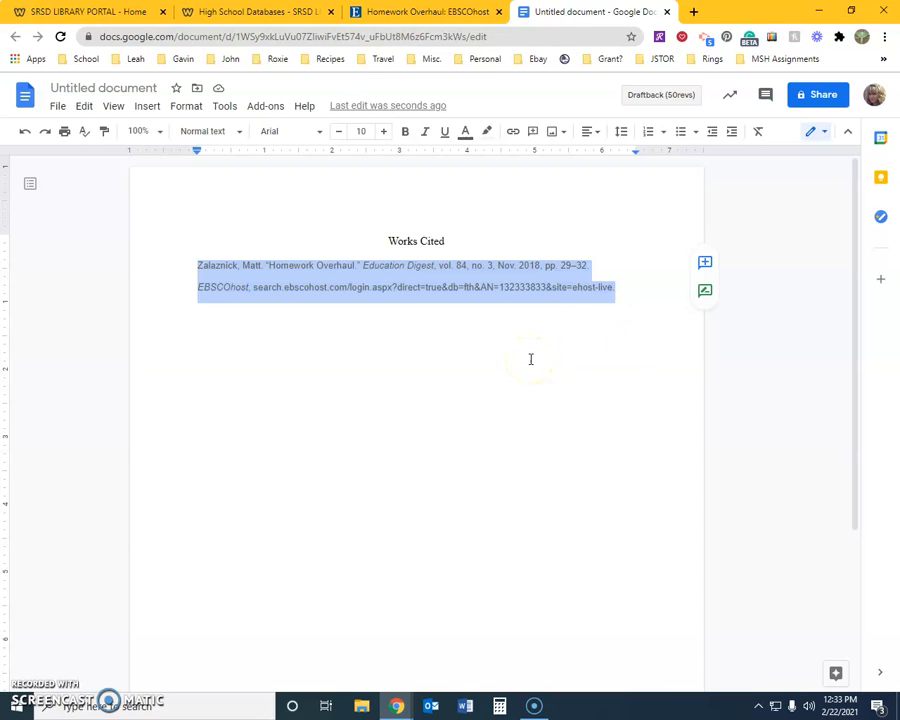
click(760, 134)
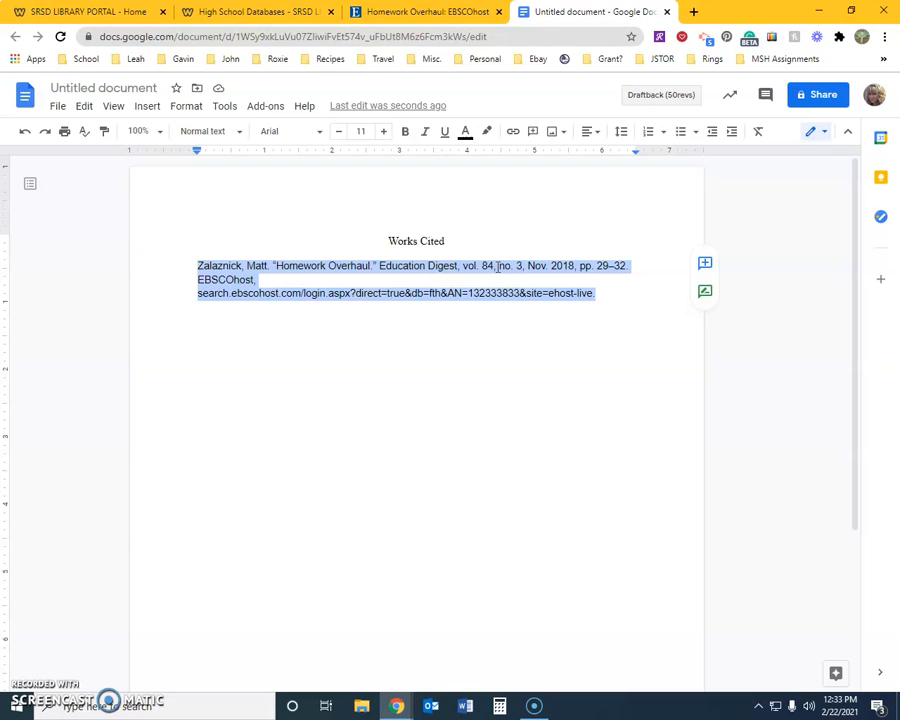
Format the citation as Times New Roman, size 12, with double line spacing.
click(320, 131)
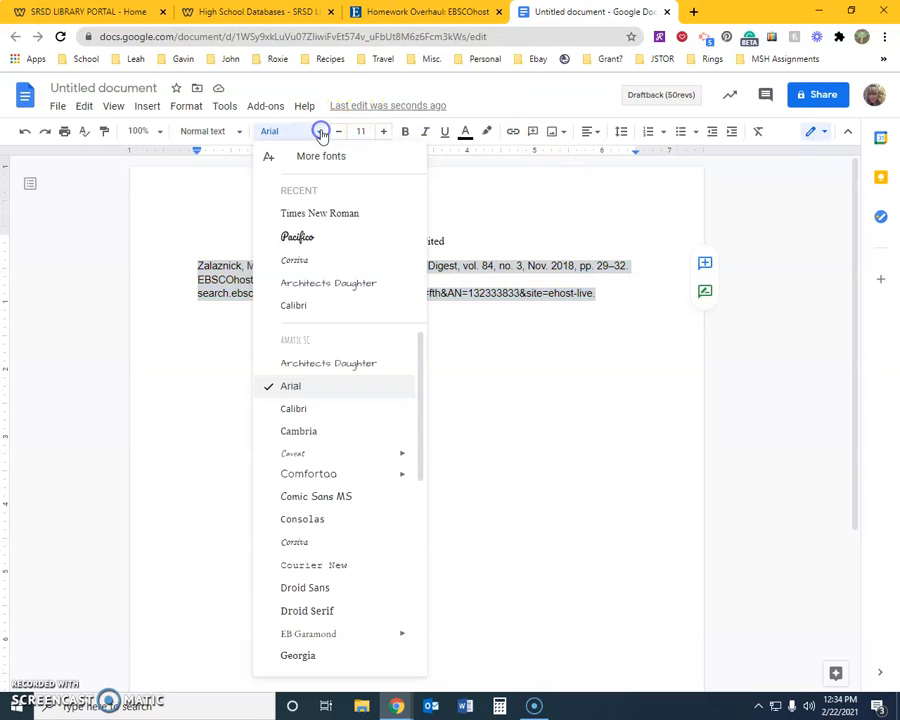
click(312, 215)
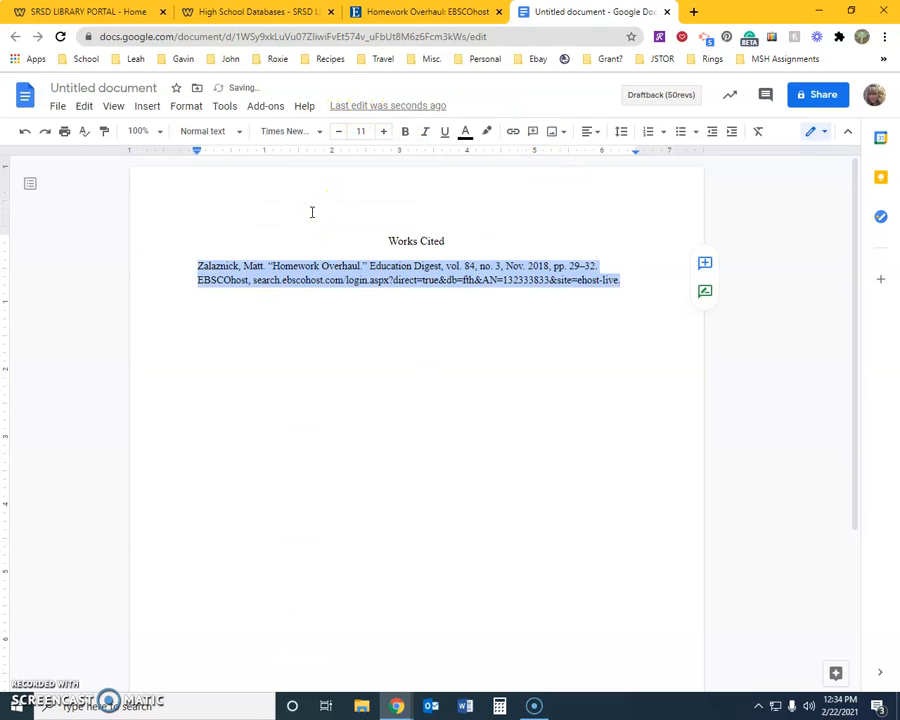
click(384, 133)
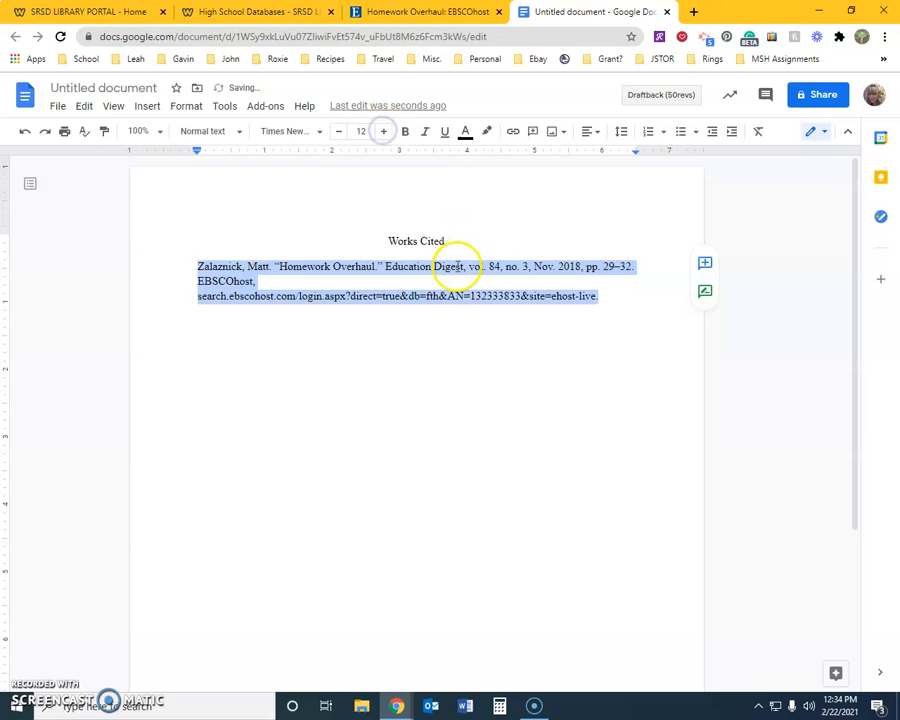
click(622, 134)
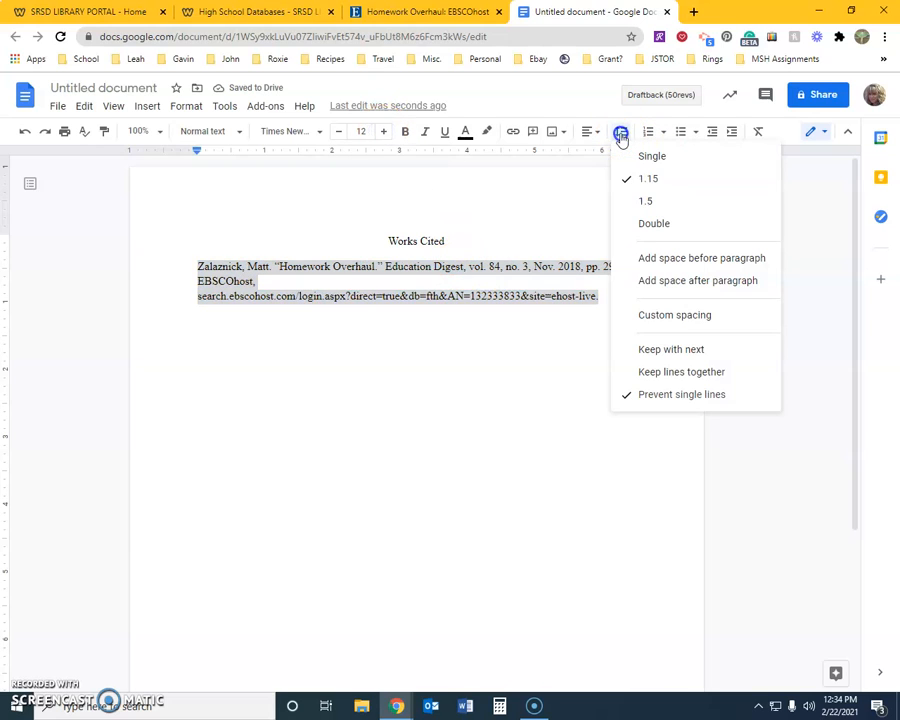
click(652, 223)
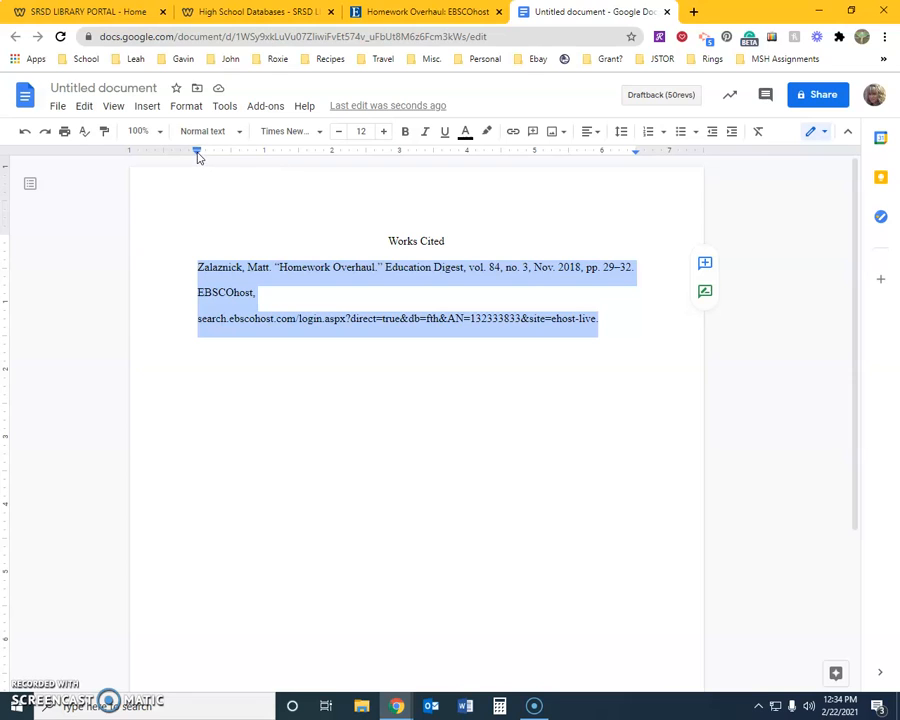
Give the citation a half-inch hanging indent, keeping its first line at the left margin.
drag(197, 155, 231, 157)
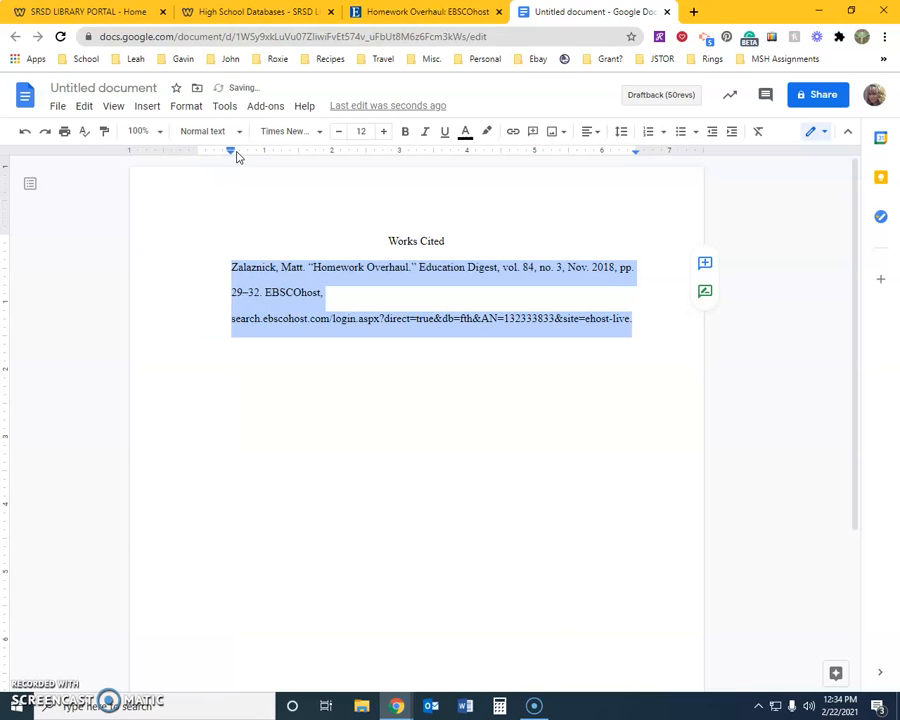
drag(231, 152, 197, 150)
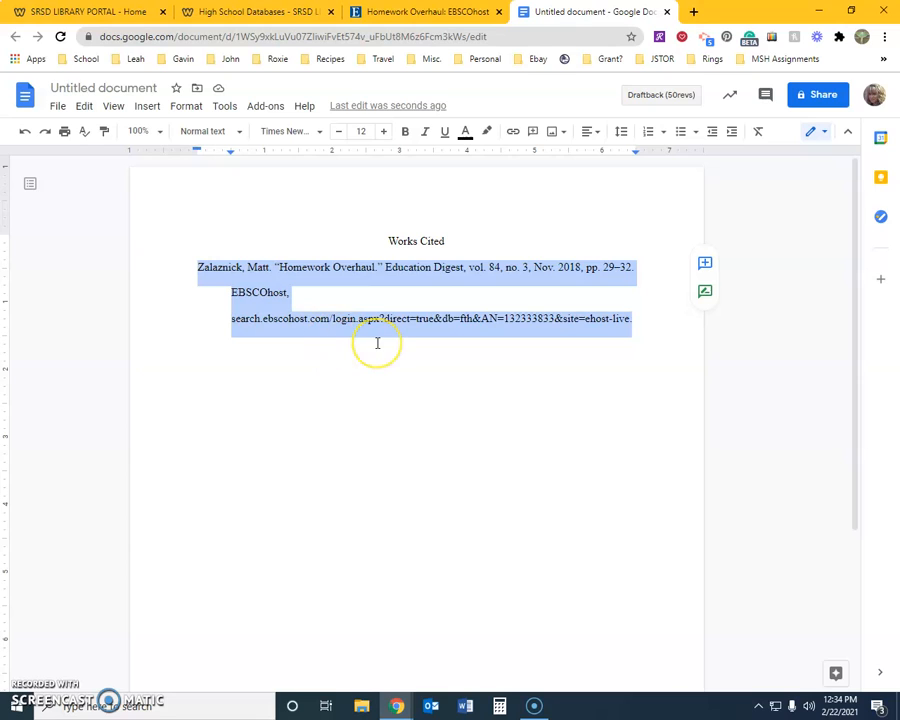
click(544, 363)
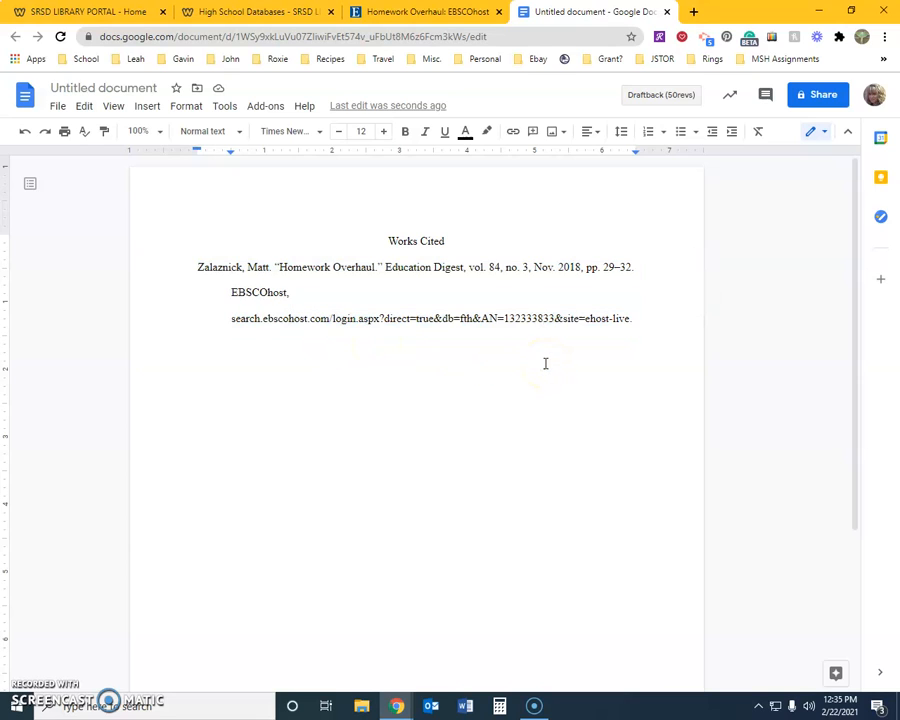
Break the citation's URL after "AN=" so that its first part sits on the same line as "EBSCOhost,".
click(322, 288)
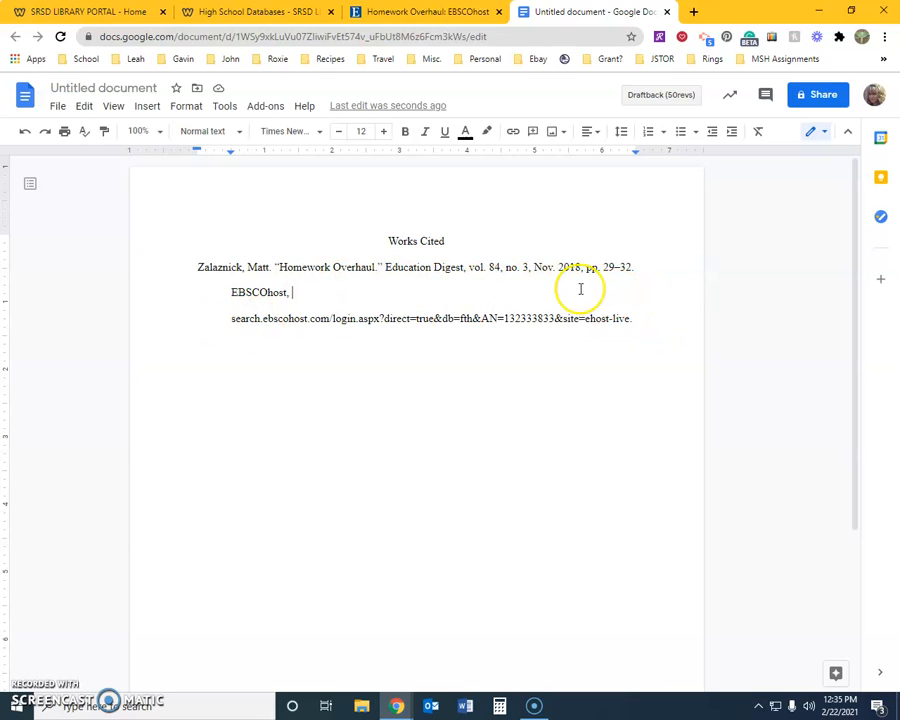
click(503, 318)
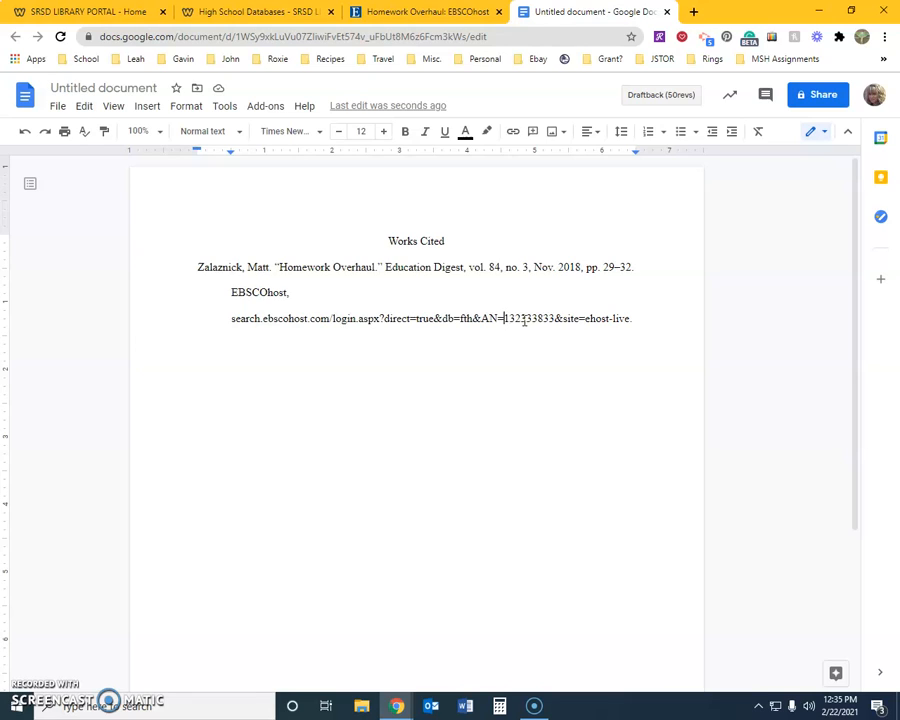
key(BackSpace)
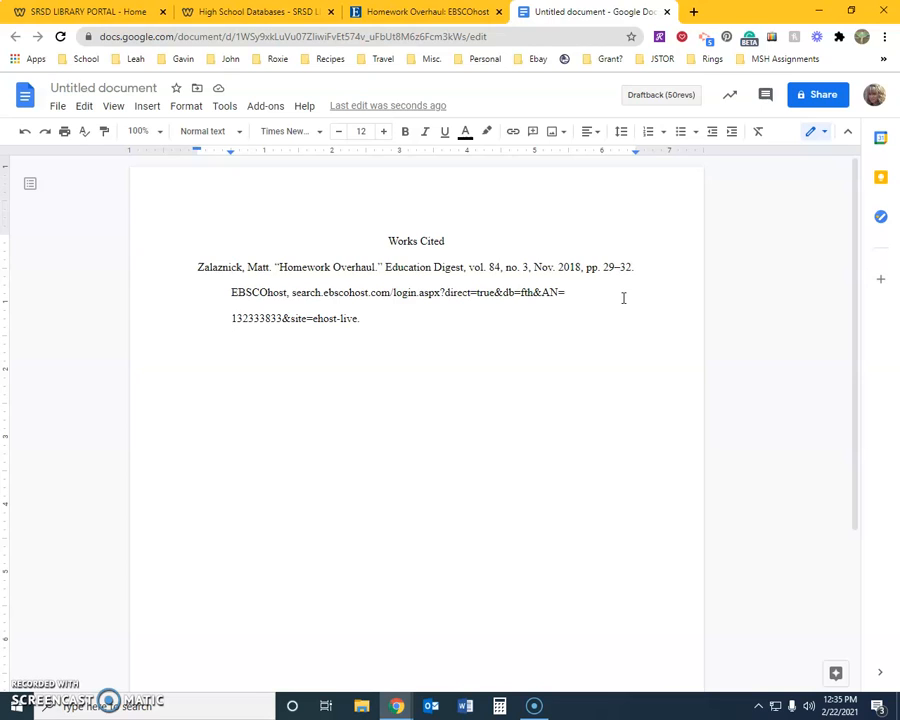
Paste a second copy of the citation on a new line below the first entry.
click(381, 318)
key(Return)
right_click(199, 344)
click(214, 401)
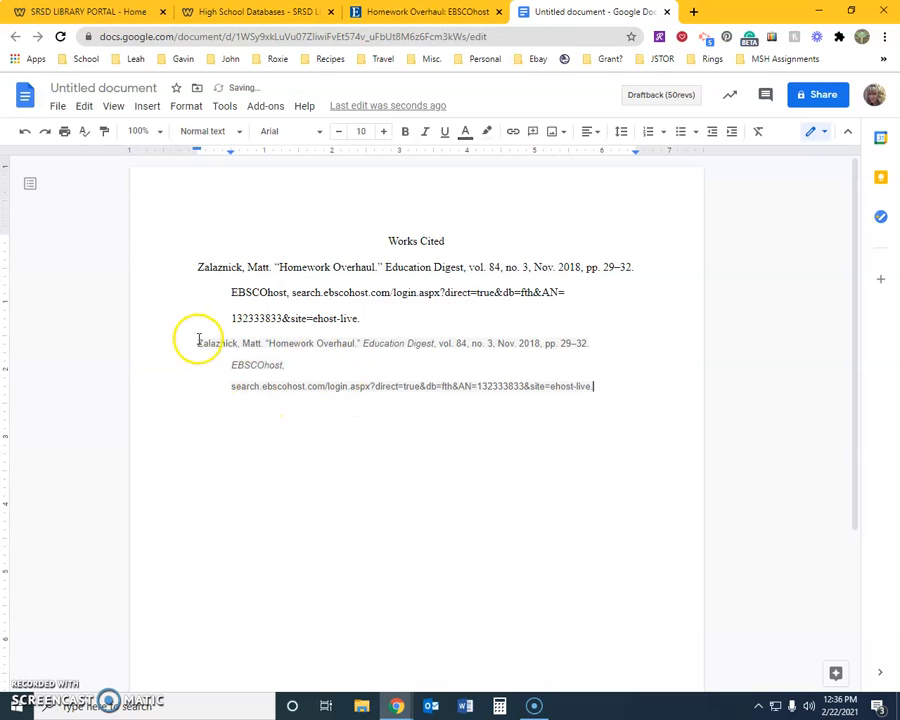
Set the second citation in Times New Roman, size 12, without clearing its pasted formatting.
drag(196, 342, 602, 385)
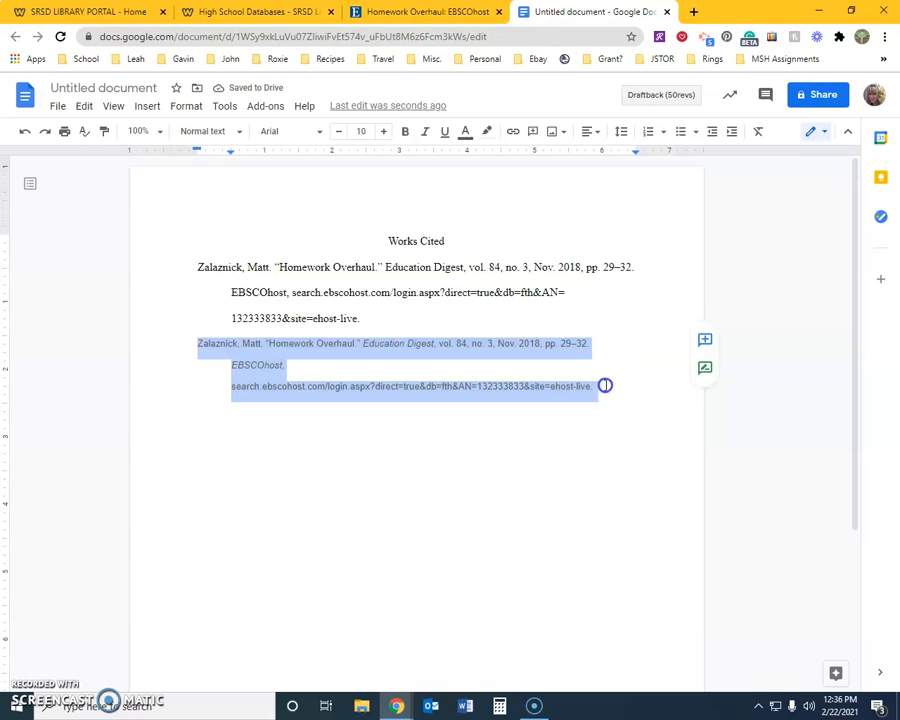
click(313, 131)
click(314, 215)
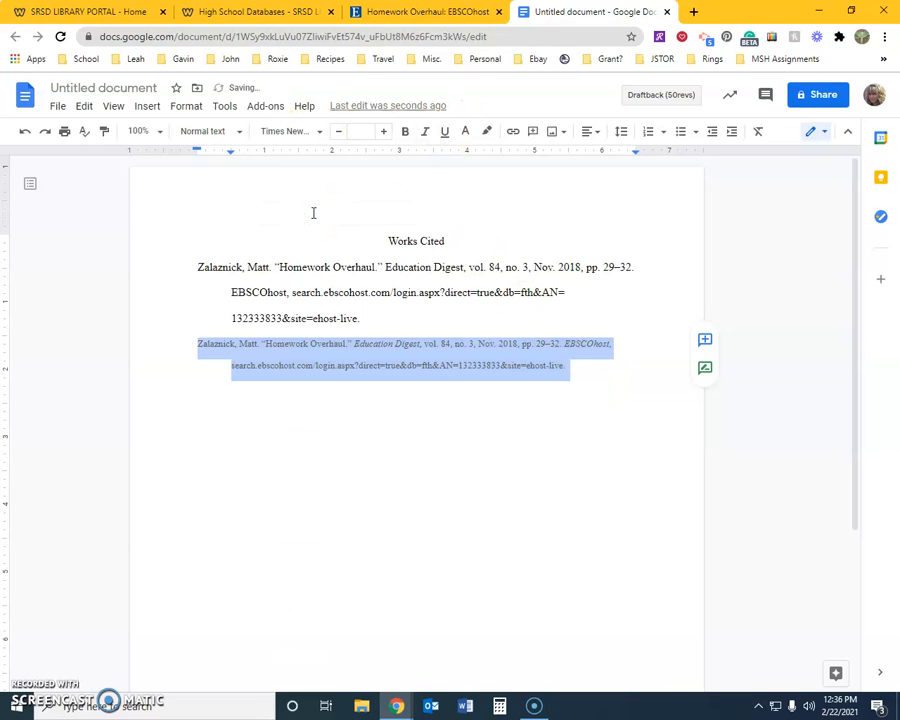
click(360, 131)
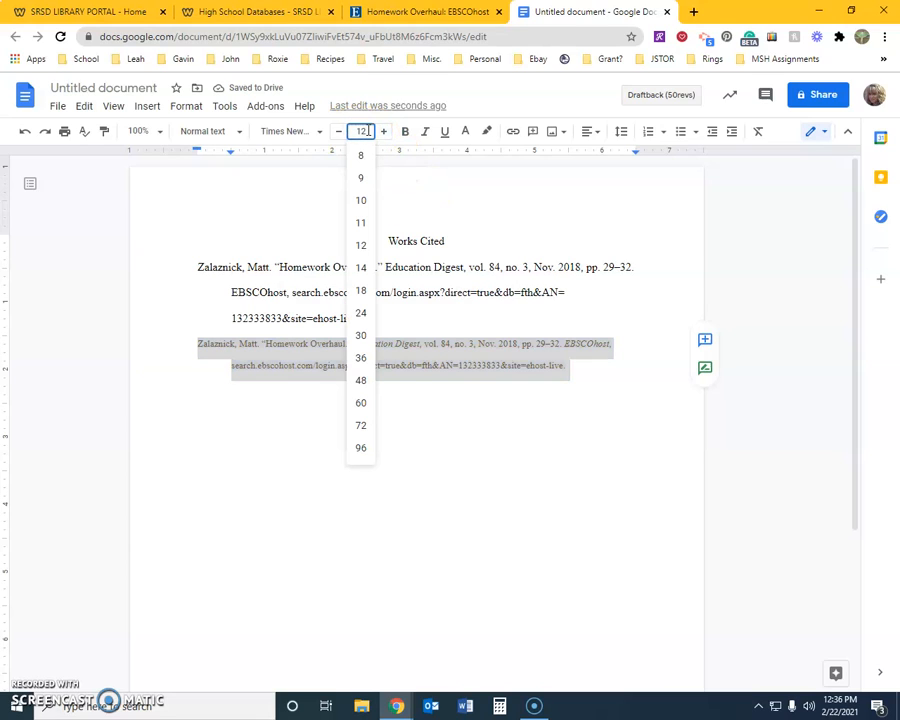
text(12)
key(Return)
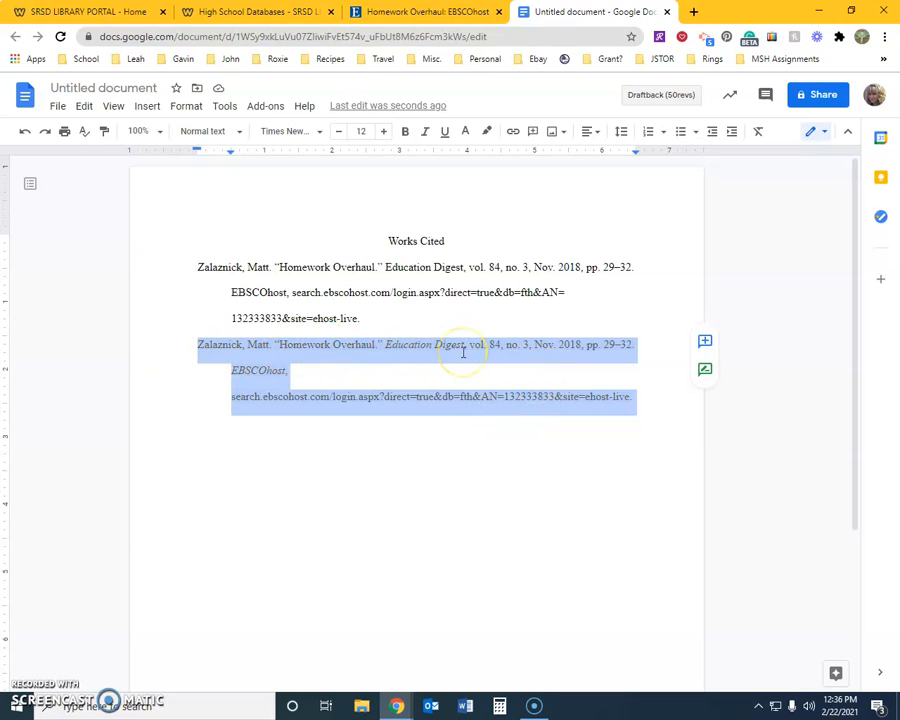
Clear the second citation's formatting and format it as Times New Roman, size 12, with double line spacing.
click(759, 131)
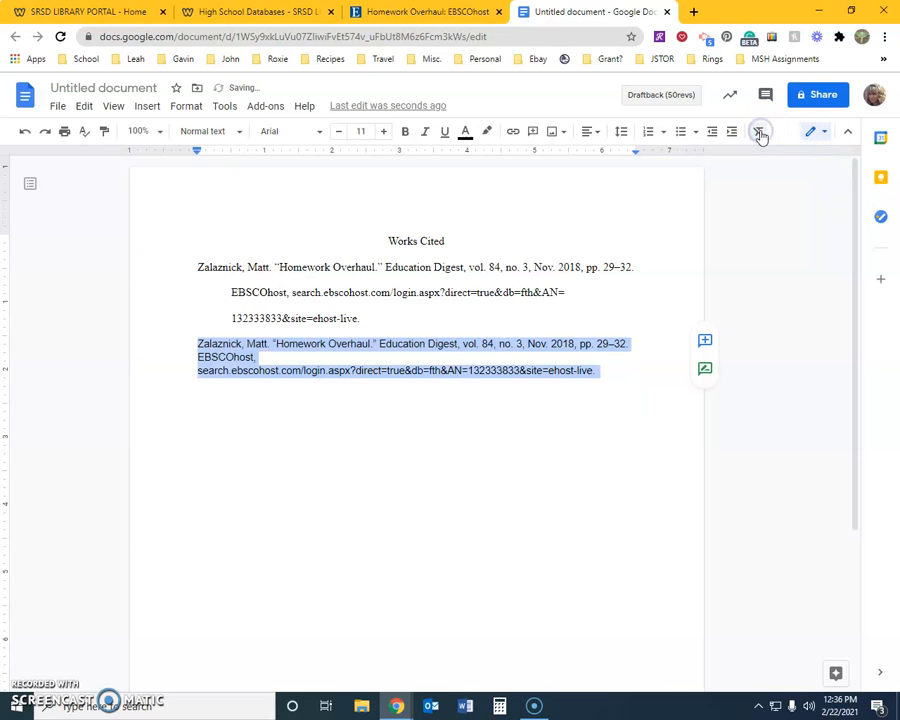
click(318, 133)
click(294, 211)
click(383, 132)
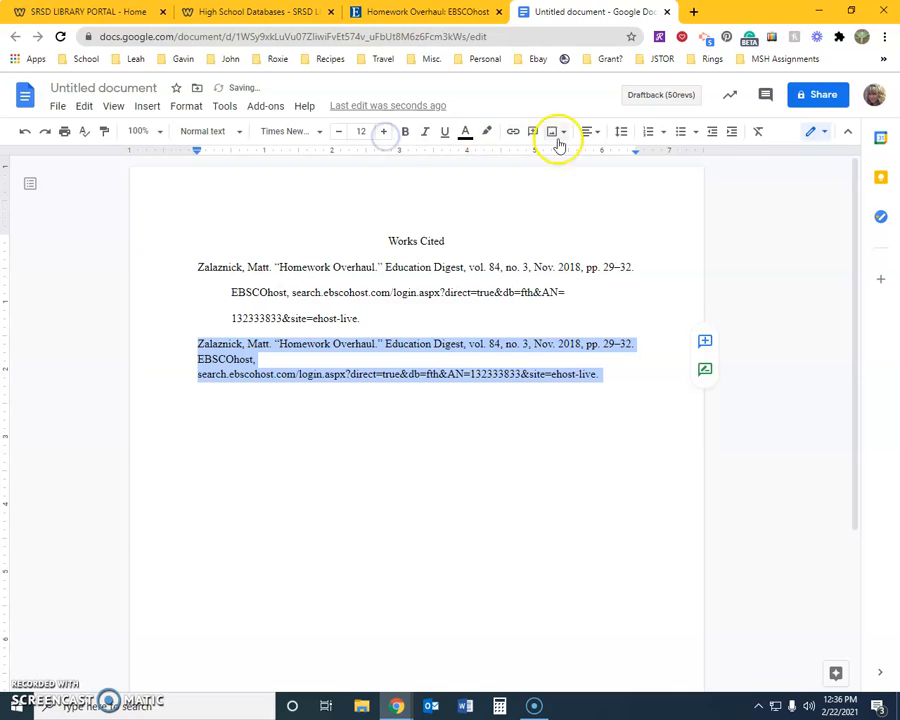
click(625, 135)
click(658, 228)
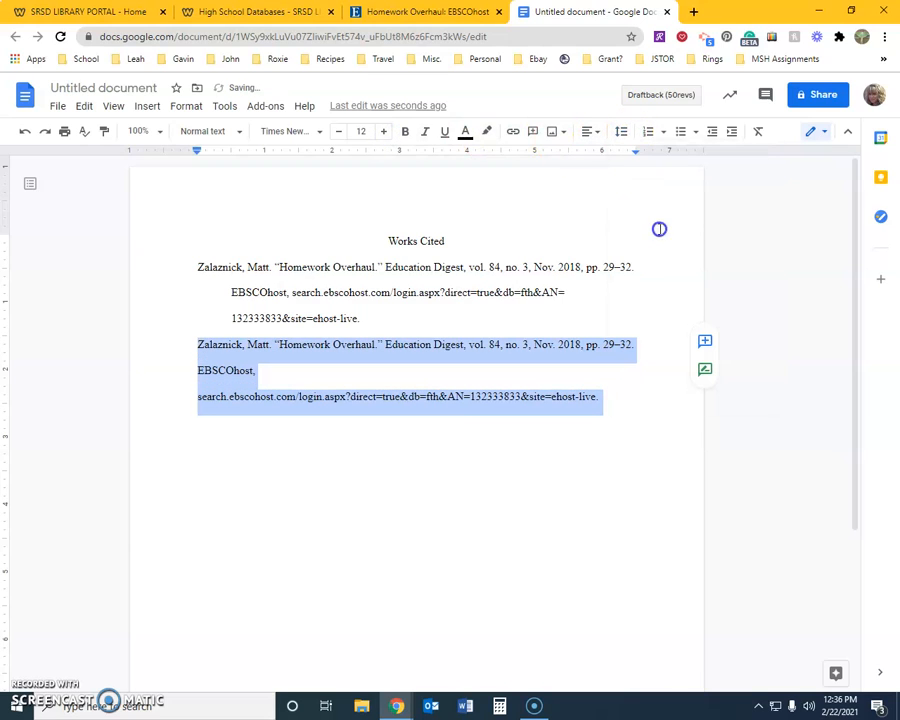
Give the second citation a half-inch hanging indent and break its URL after "AN=".
click(214, 370)
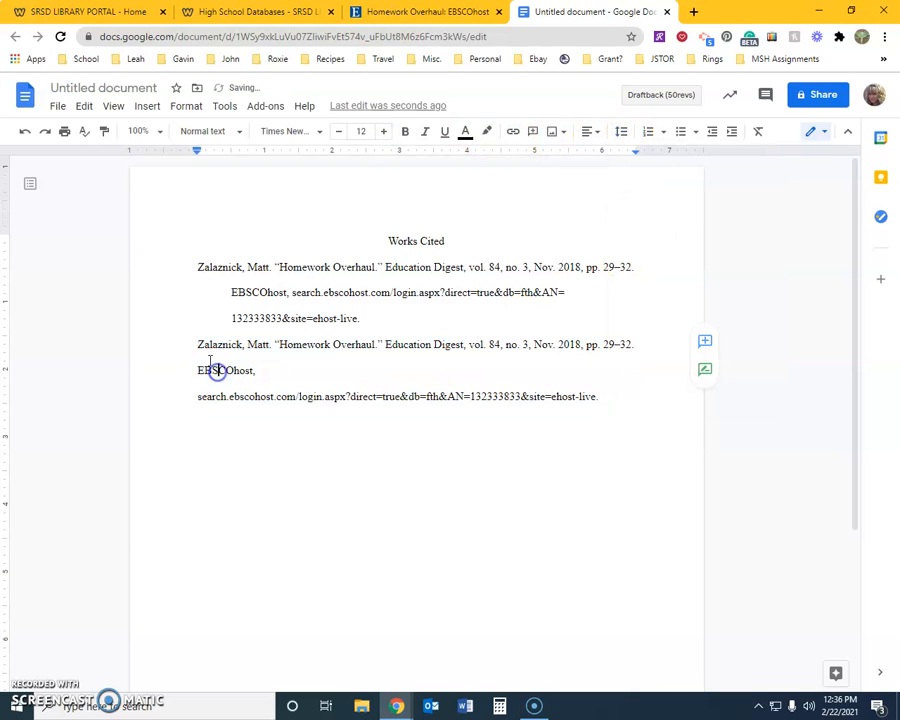
drag(196, 342, 647, 430)
key(ctrl+c)
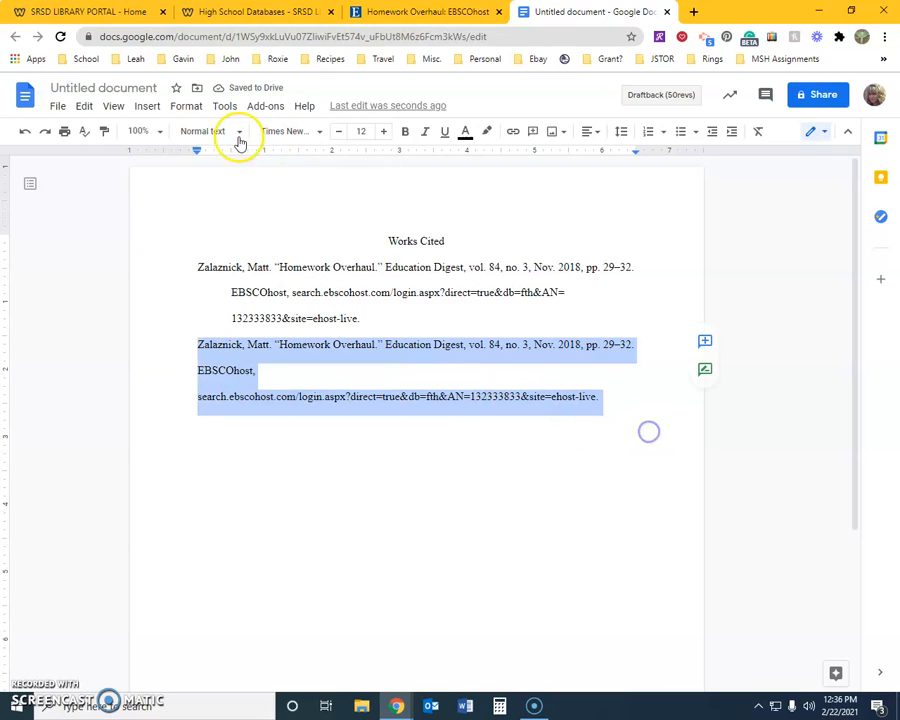
mouse_move(197, 152)
mouse_down()
mouse_move(232, 156)
mouse_move(195, 150)
mouse_up()
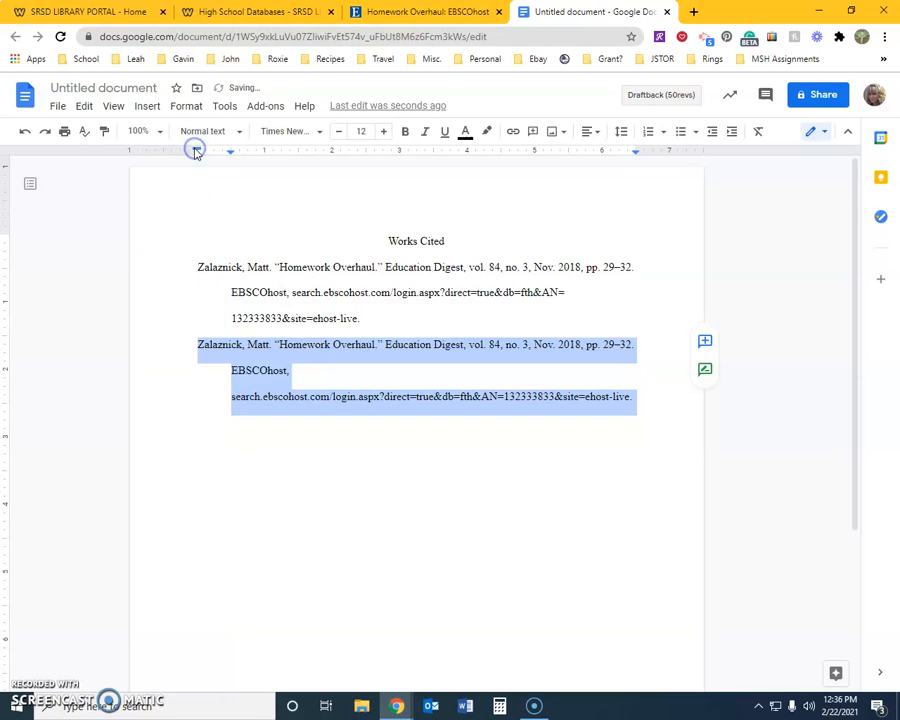
click(503, 396)
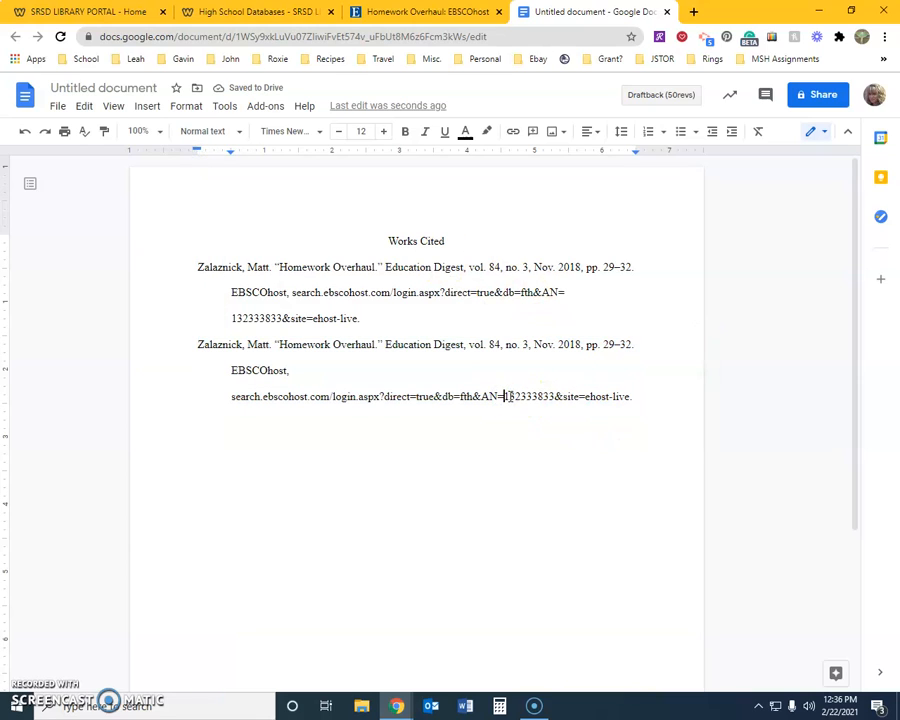
Paste a third copy of the citation on a new line below the second entry.
click(370, 397)
key(Return)
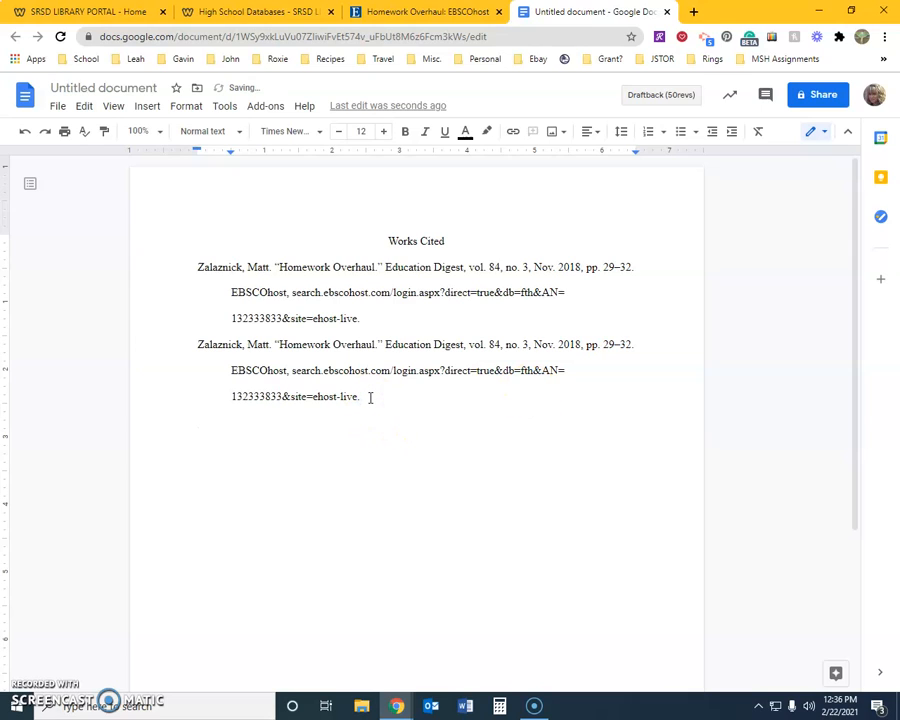
right_click(197, 421)
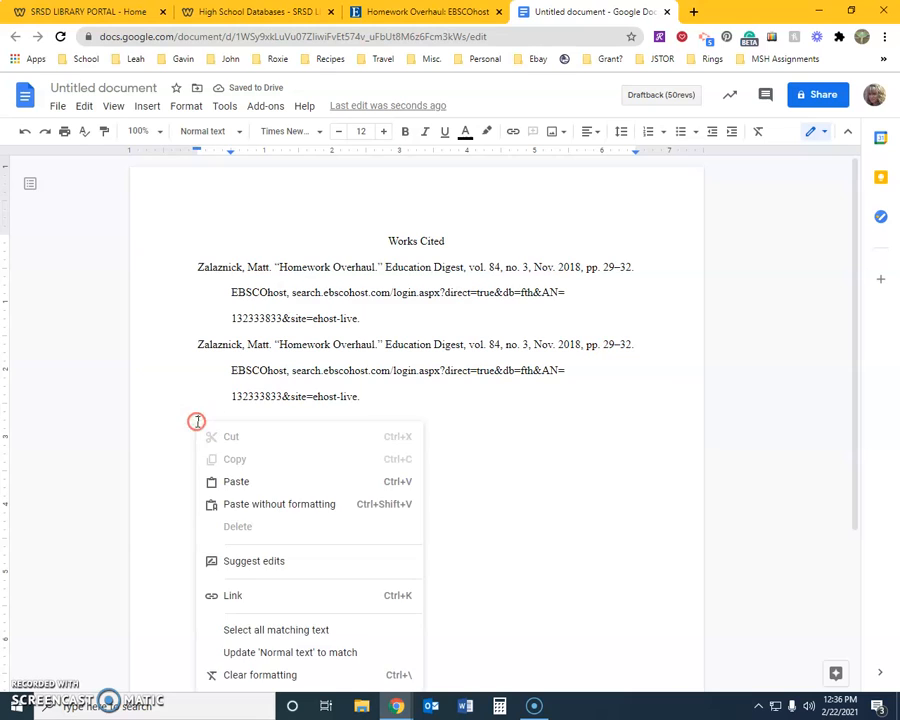
click(236, 481)
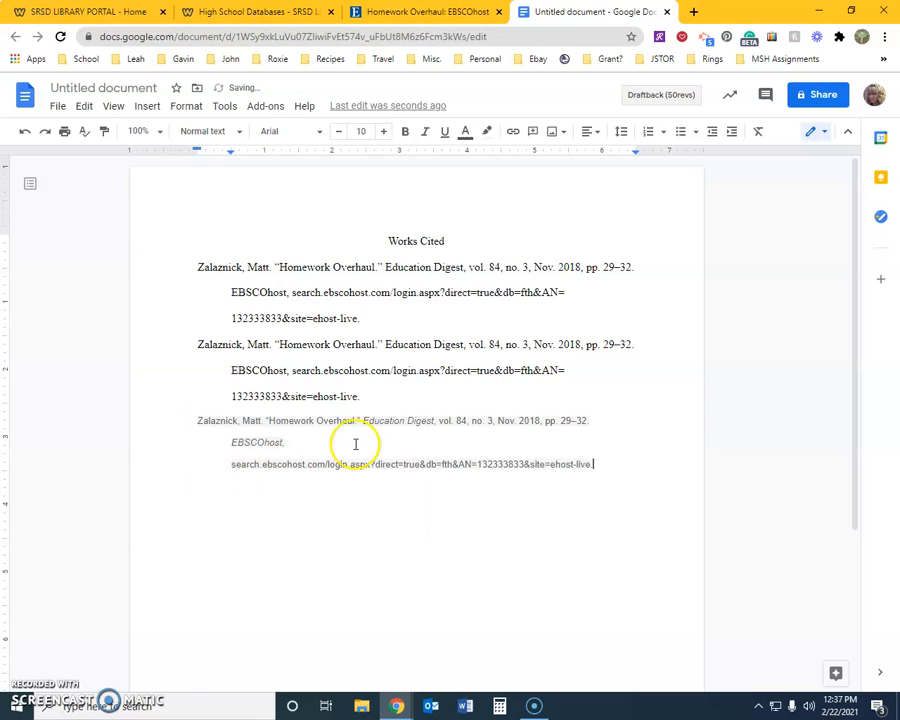
Clear the third citation's formatting and format it as Times New Roman, size 12, with double line spacing.
drag(197, 421, 594, 464)
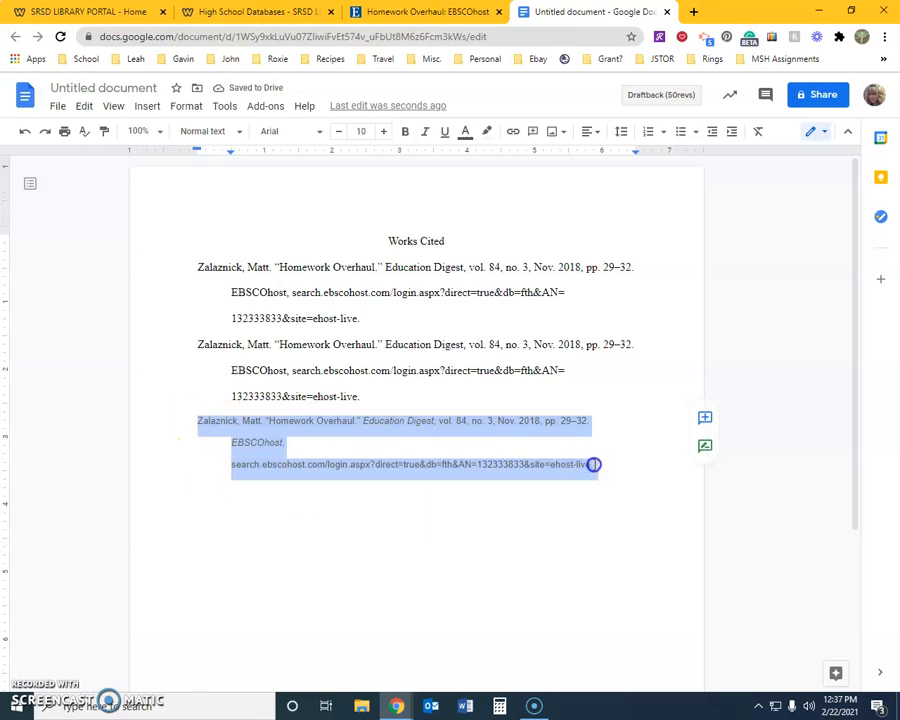
click(758, 134)
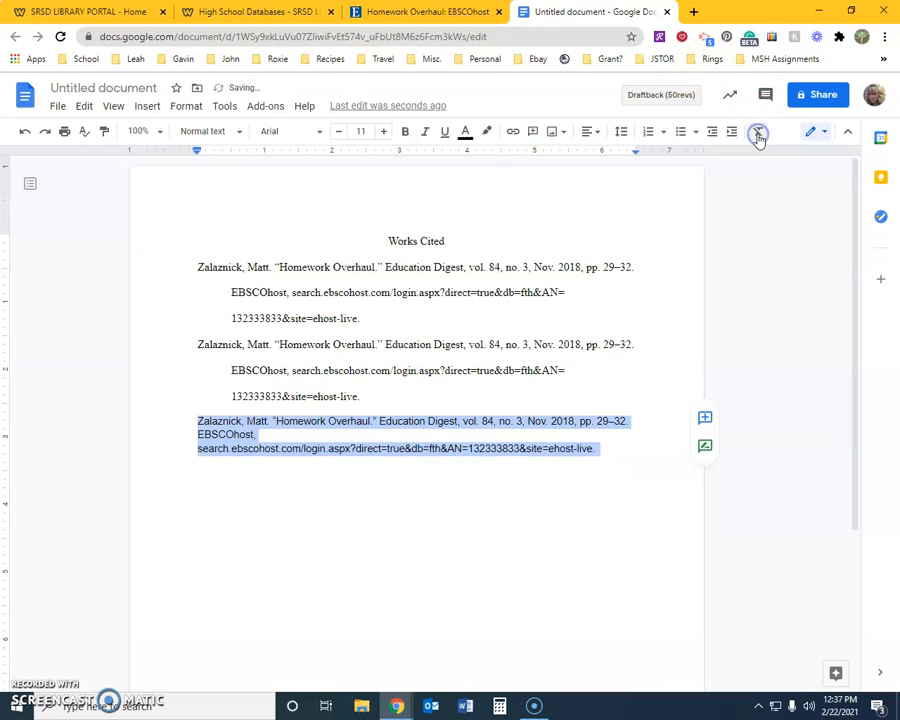
click(313, 137)
click(304, 209)
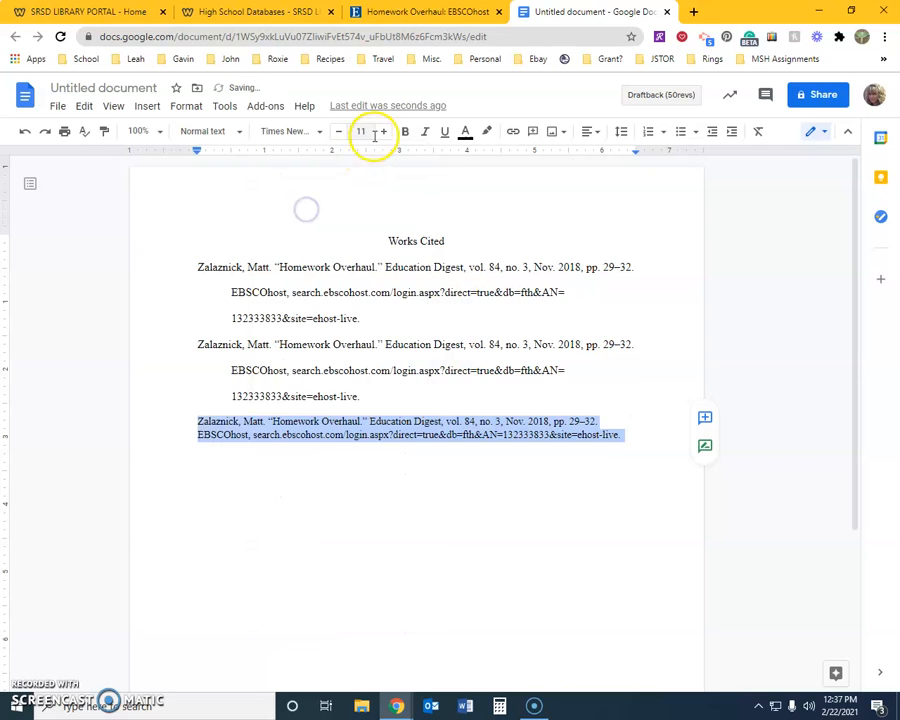
click(383, 131)
click(620, 131)
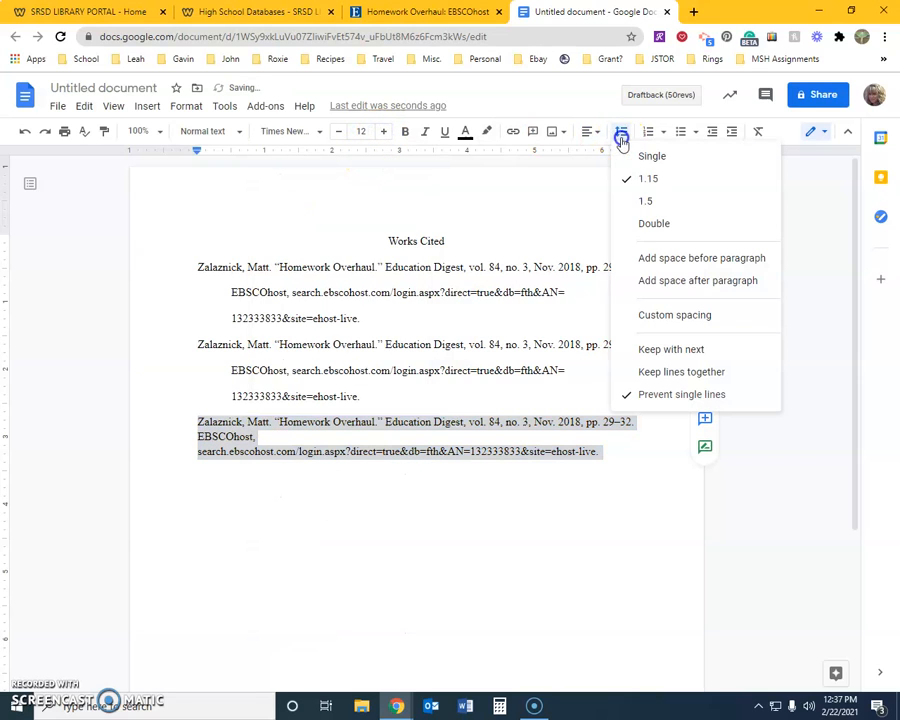
click(662, 222)
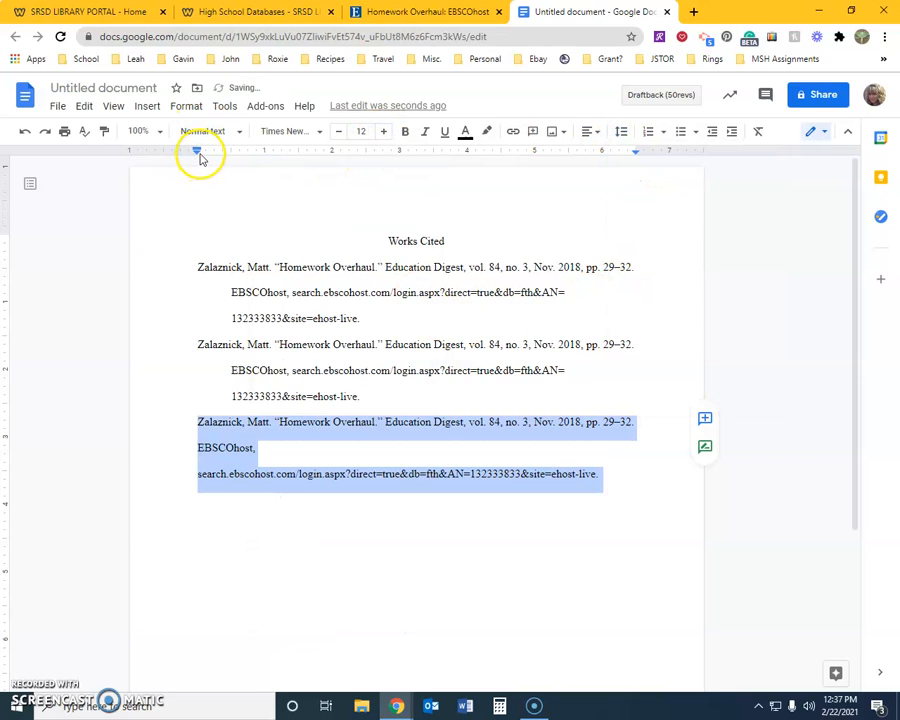
Give the third citation a half-inch hanging indent and break its URL after "AN=".
mouse_move(197, 152)
mouse_down()
mouse_move(230, 157)
mouse_move(221, 146)
mouse_move(197, 150)
mouse_up()
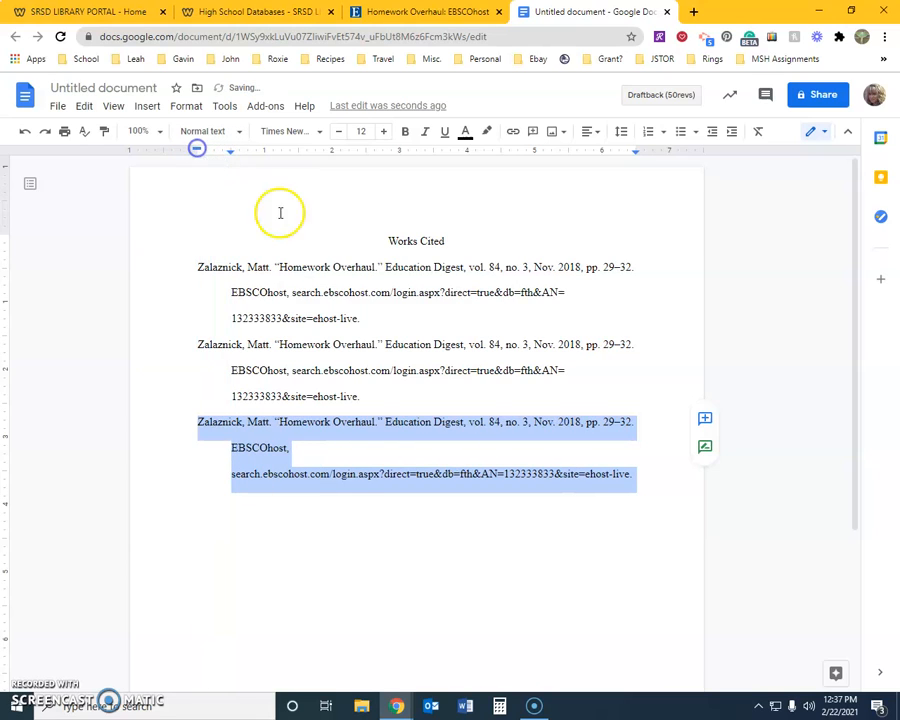
click(501, 472)
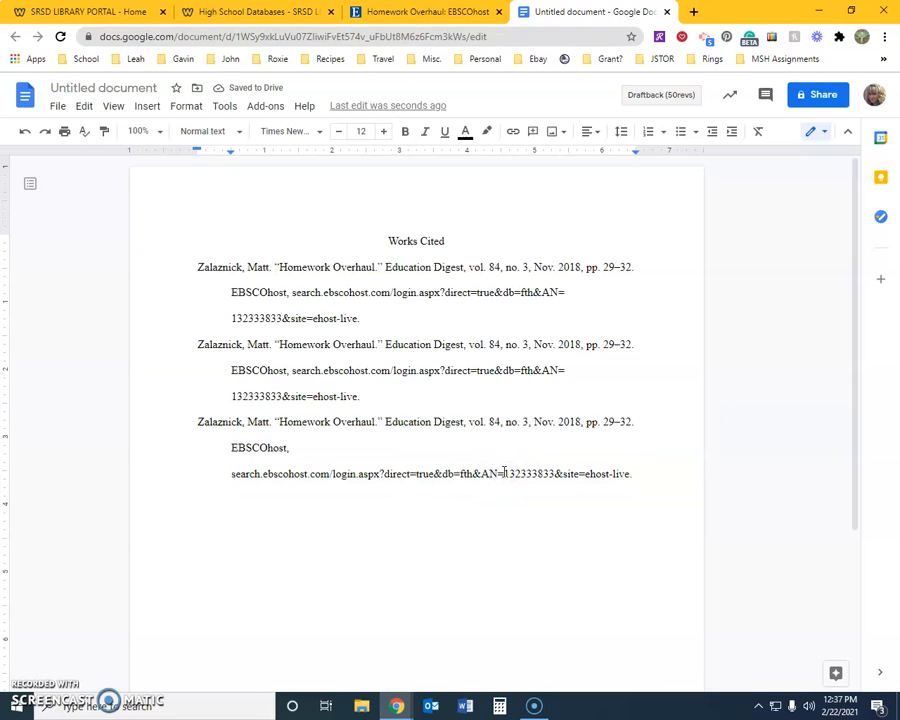